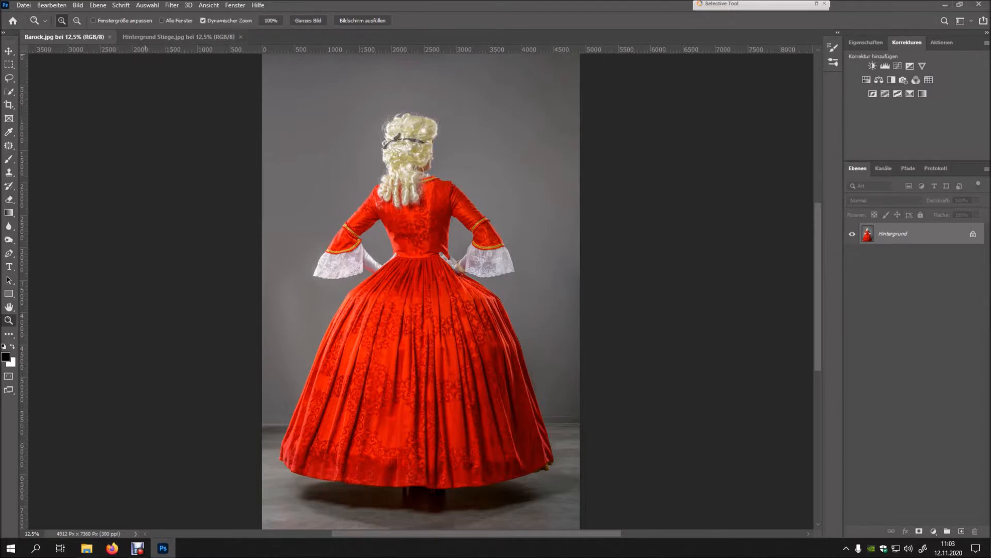
# Copy the staircase picture from Hintergrund Stiege.jpg into Barock.jpg as a new layer over the woman.
pyautogui.click(178, 37)
pyautogui.press('v')
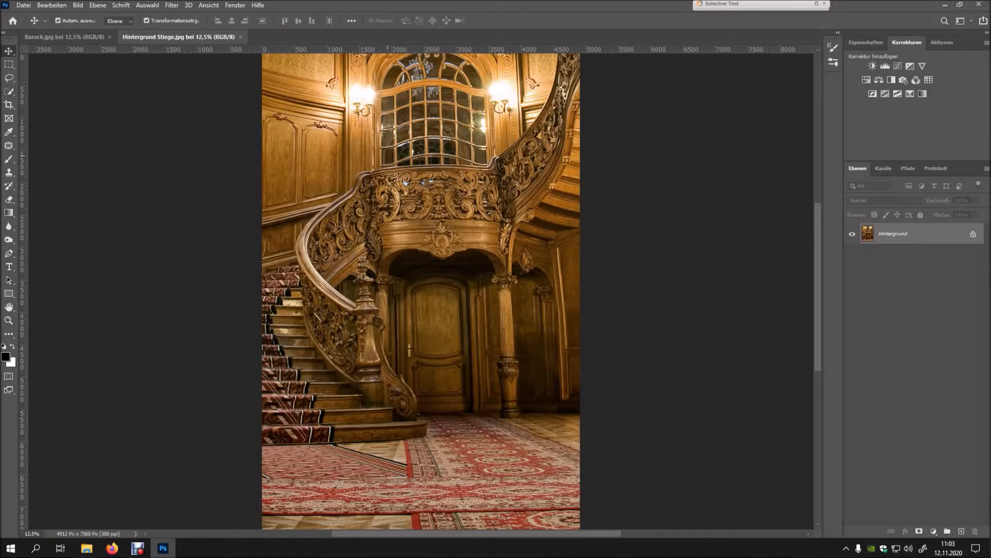
pyautogui.moveTo(390, 157); pyautogui.dragTo(408, 109)
pyautogui.moveTo(421, 168); pyautogui.dragTo(408, 185)
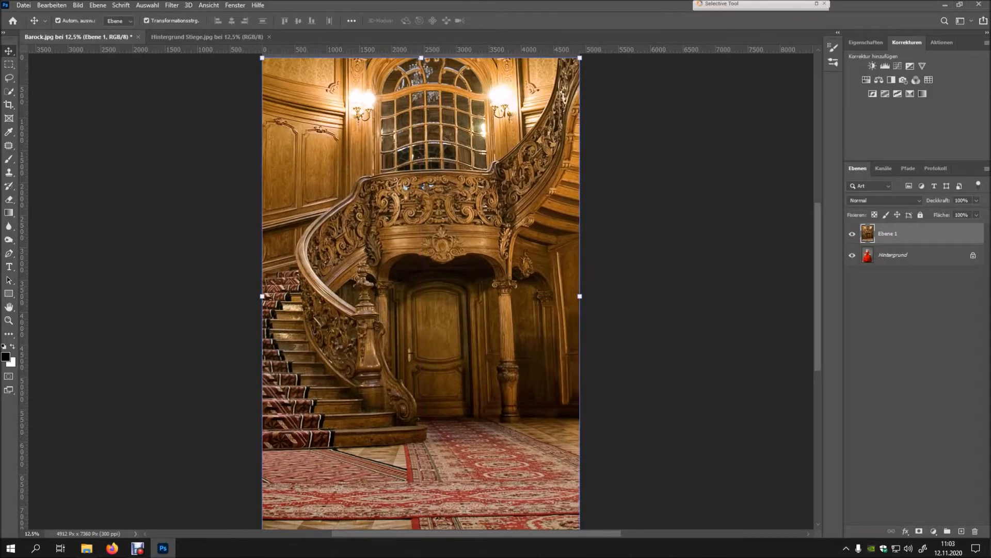
# Set the staircase layer's blend mode to Ineinanderkopieren and shift the layer up to align with the canvas.
pyautogui.click(884, 200)
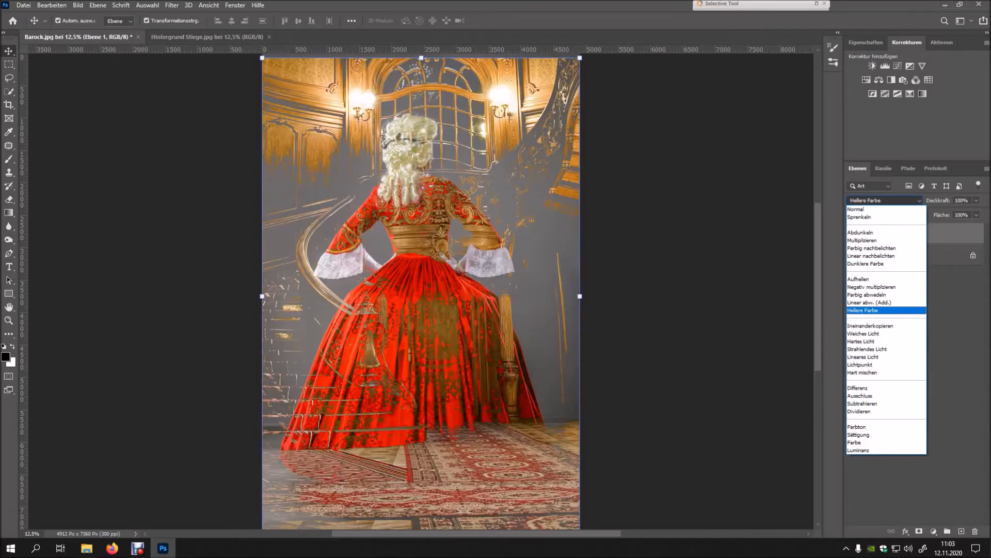
pyautogui.click(884, 310)
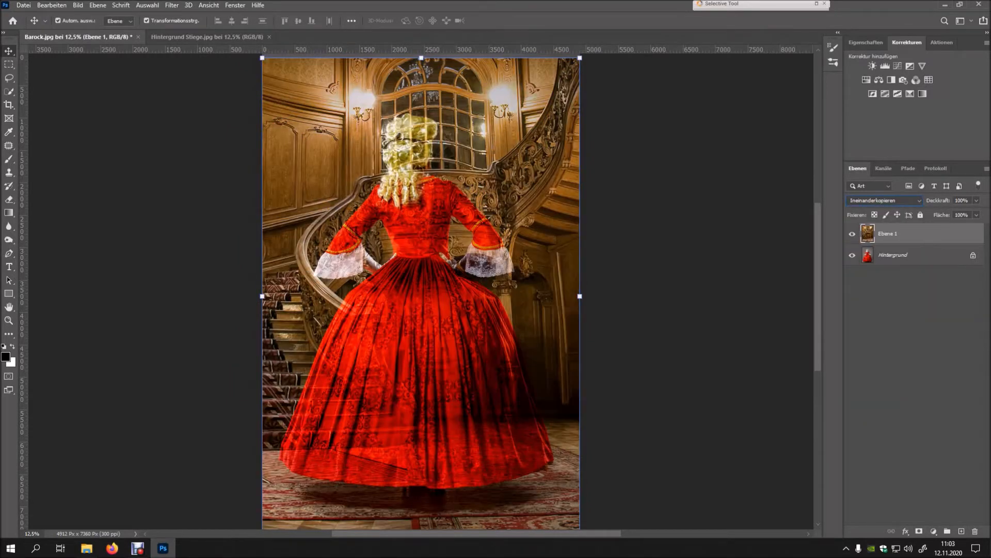
pyautogui.moveTo(571, 205); pyautogui.dragTo(571, 227)
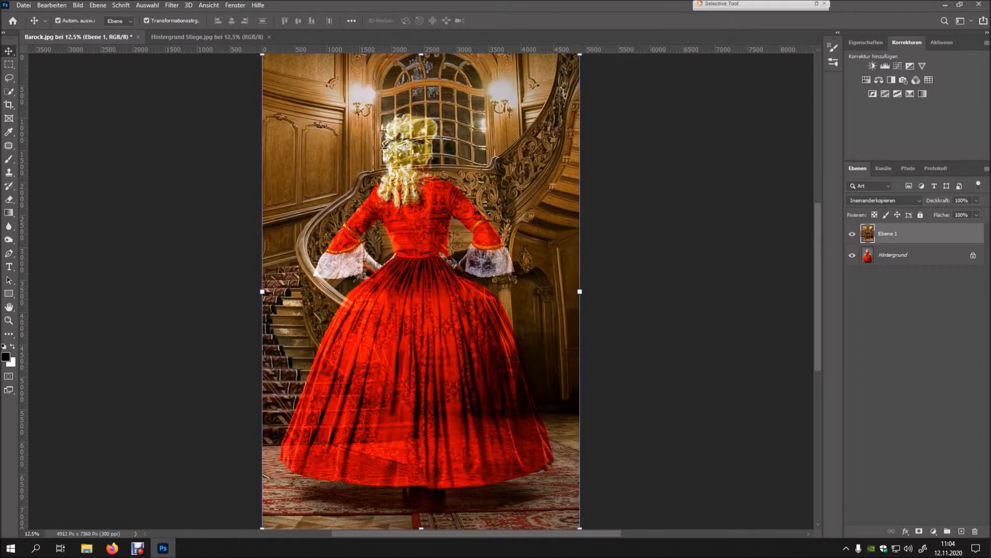
# Fade the staircase layer to 0% opacity and bring it back to 100%.
pyautogui.moveTo(938, 200); pyautogui.dragTo(884, 201)
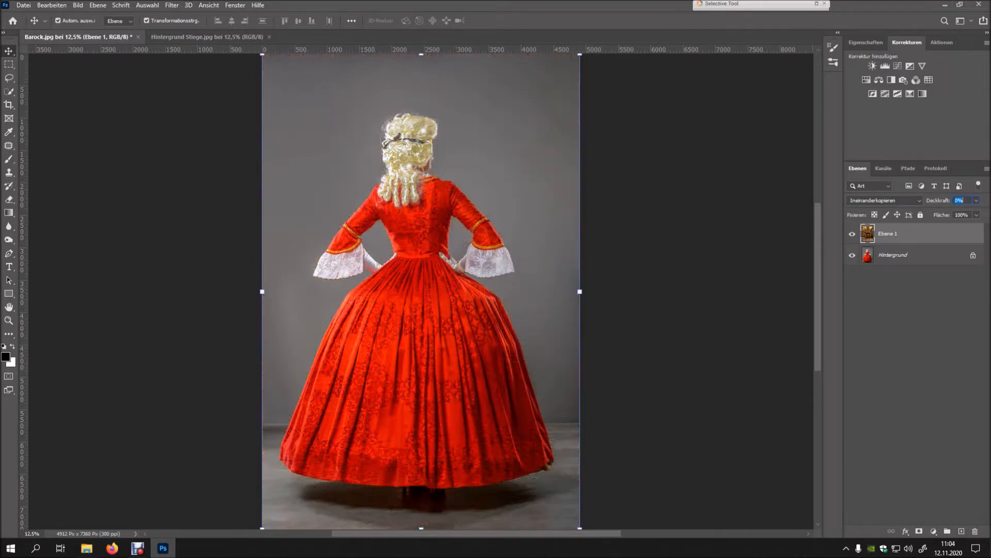
pyautogui.moveTo(884, 200); pyautogui.dragTo(938, 200)
pyautogui.press('Return')
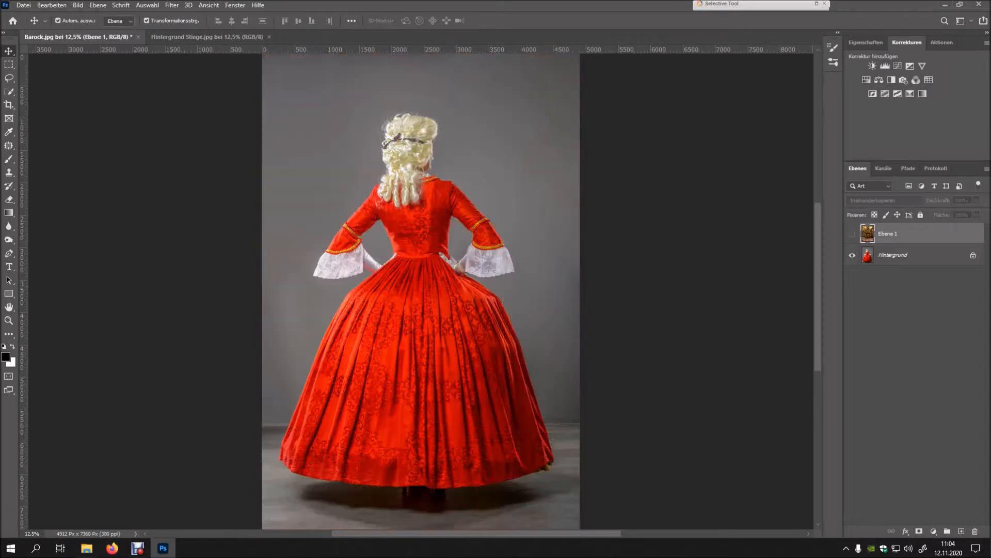
# Hide the staircase layer and automatically select the woman as the subject (Motiv) on the Hintergrund layer.
pyautogui.click(893, 255)
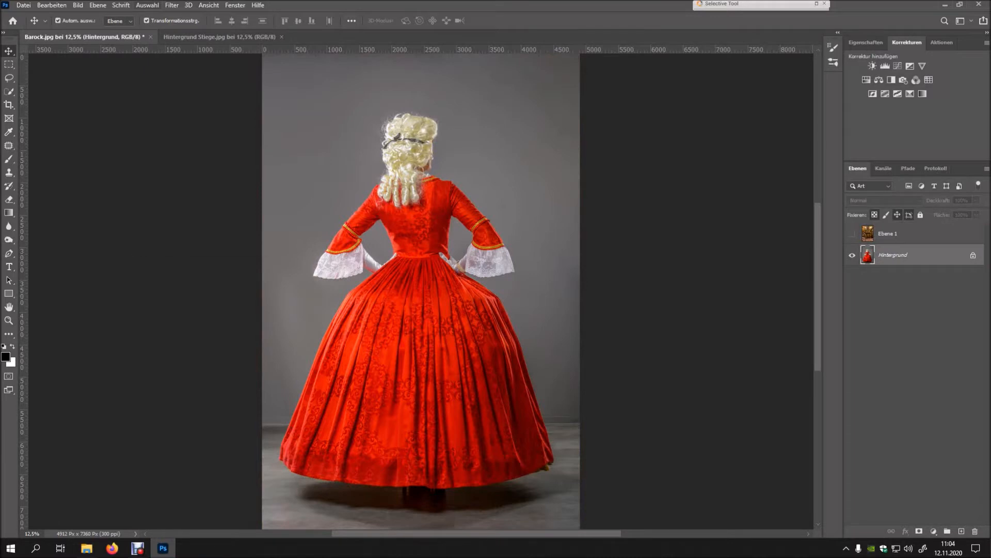
pyautogui.click(147, 5)
pyautogui.click(155, 126)
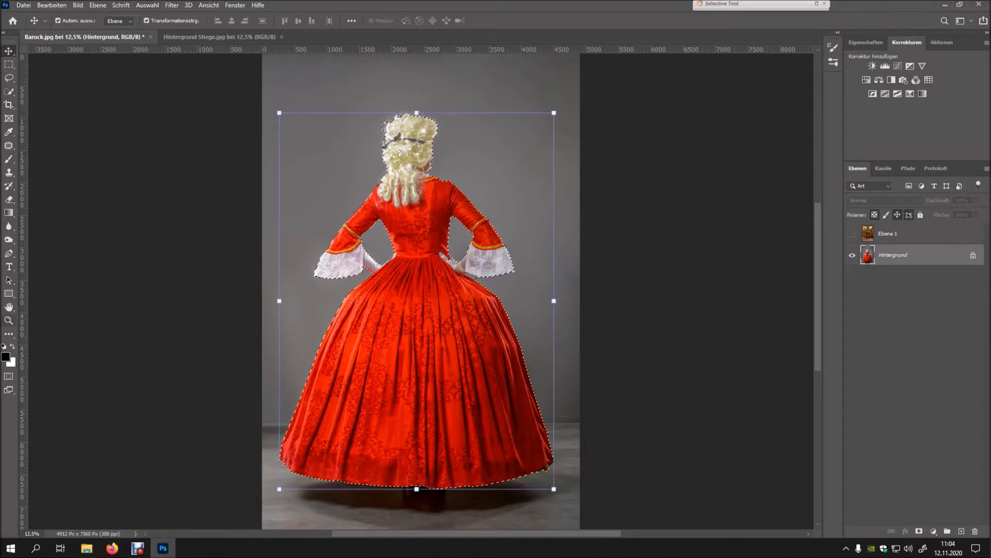
# Examine the selection outline closely around the wig, sleeves, gloves and skirt edges.
pyautogui.click(9, 320)
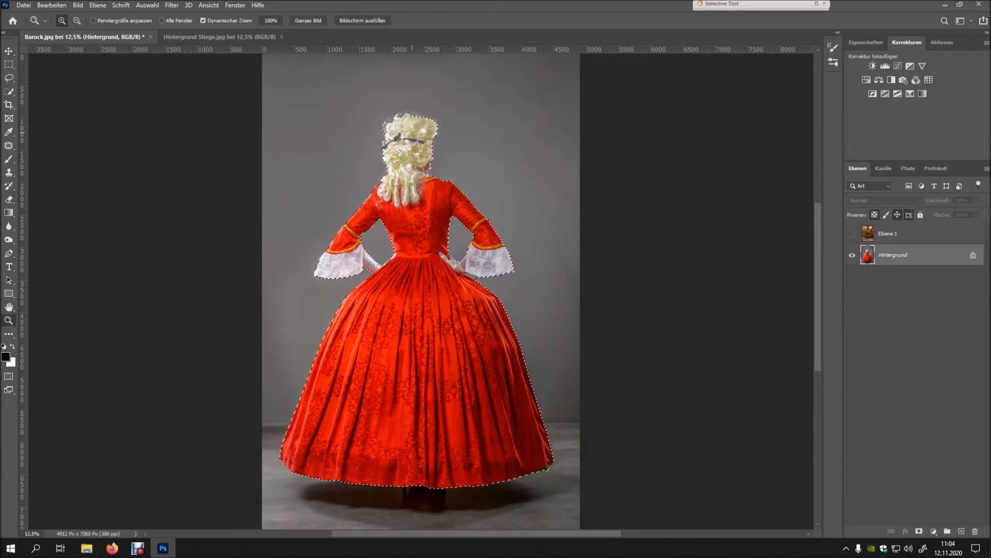
pyautogui.click(403, 132)
pyautogui.click(413, 127)
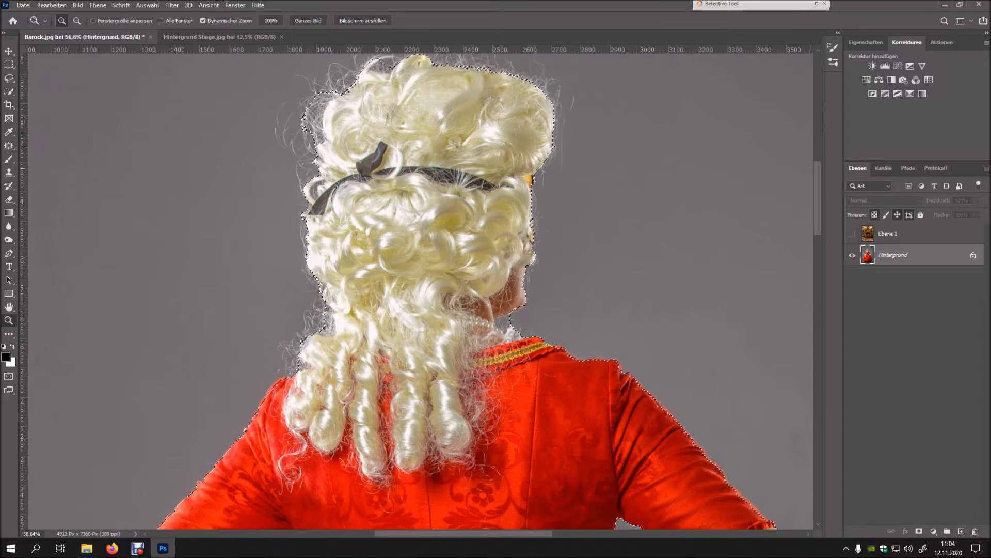
pyautogui.scroll(-10, 420, 291)
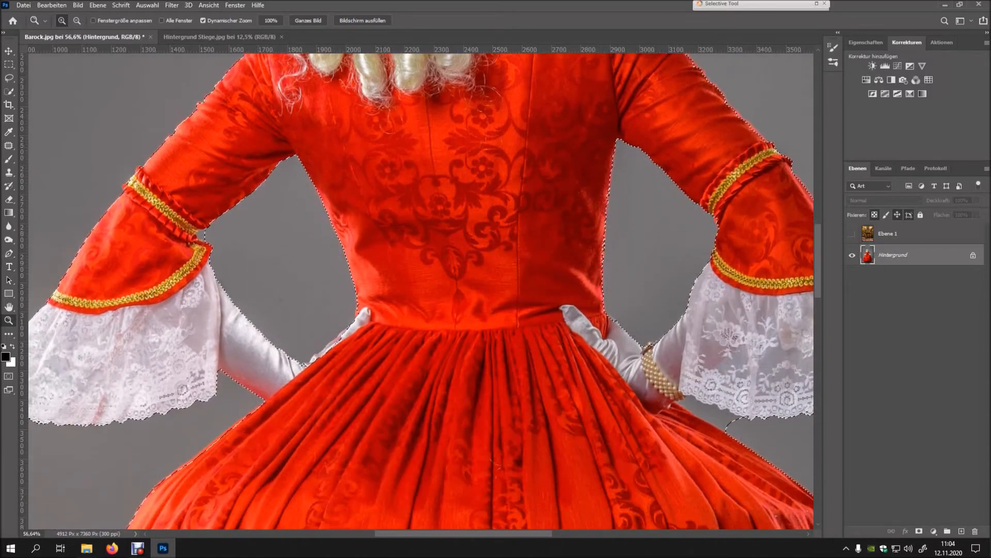
pyautogui.scroll(-5, 420, 291)
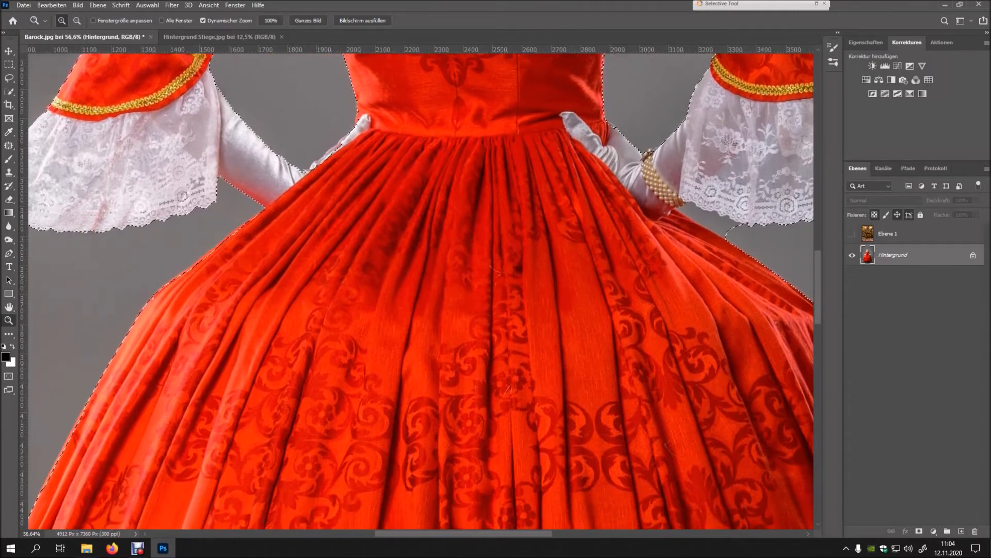
pyautogui.scroll(-8, 421, 292)
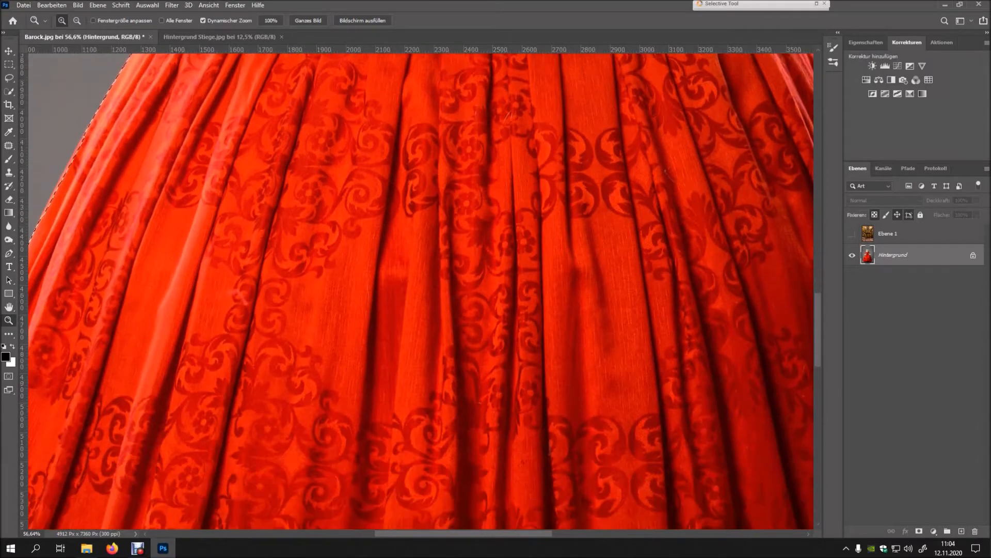
pyautogui.scroll(5, 421, 291)
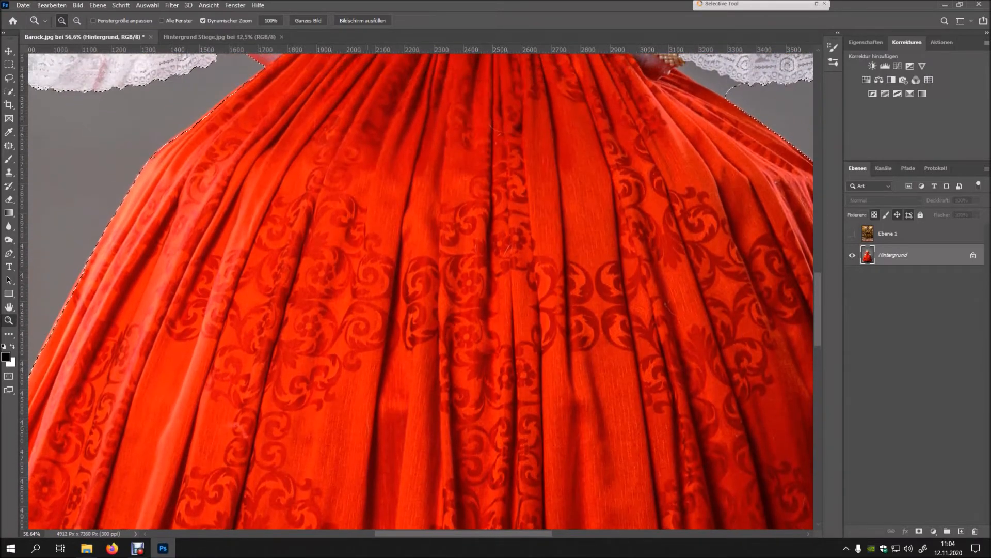
pyautogui.moveTo(57, 275); pyautogui.dragTo(149, 273)
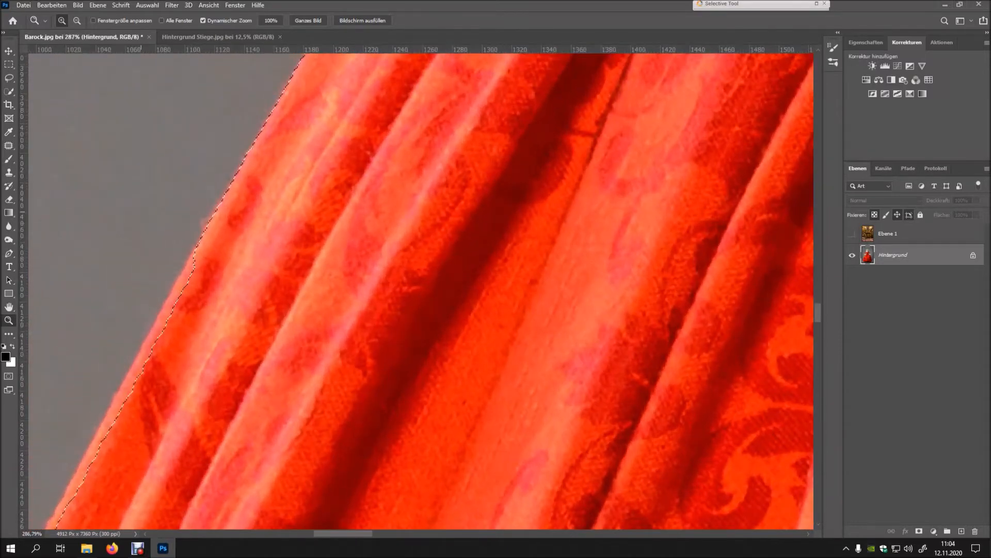
pyautogui.moveTo(149, 202); pyautogui.dragTo(4, 279)
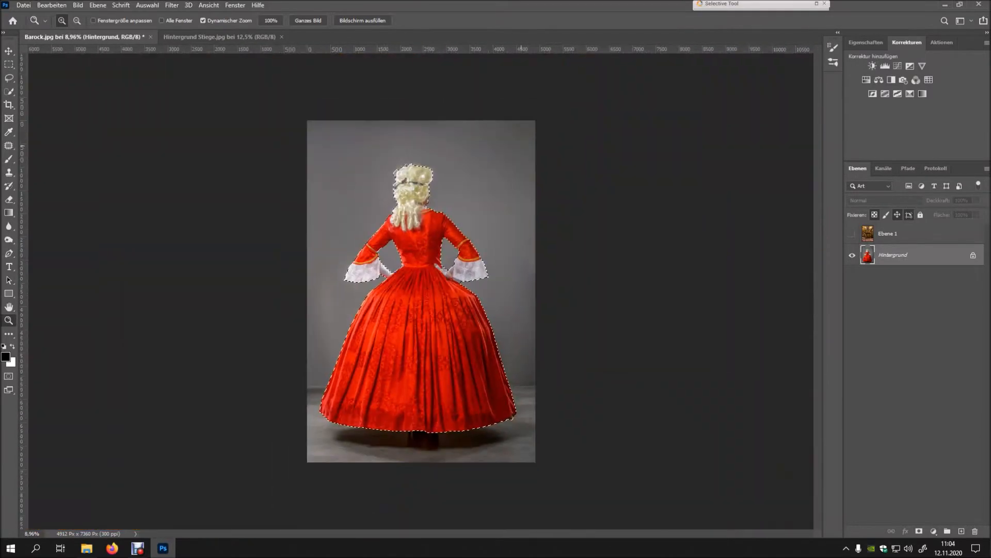
pyautogui.moveTo(473, 284); pyautogui.dragTo(534, 284)
pyautogui.moveTo(392, 290); pyautogui.dragTo(430, 290)
pyautogui.moveTo(119, 237); pyautogui.dragTo(185, 235)
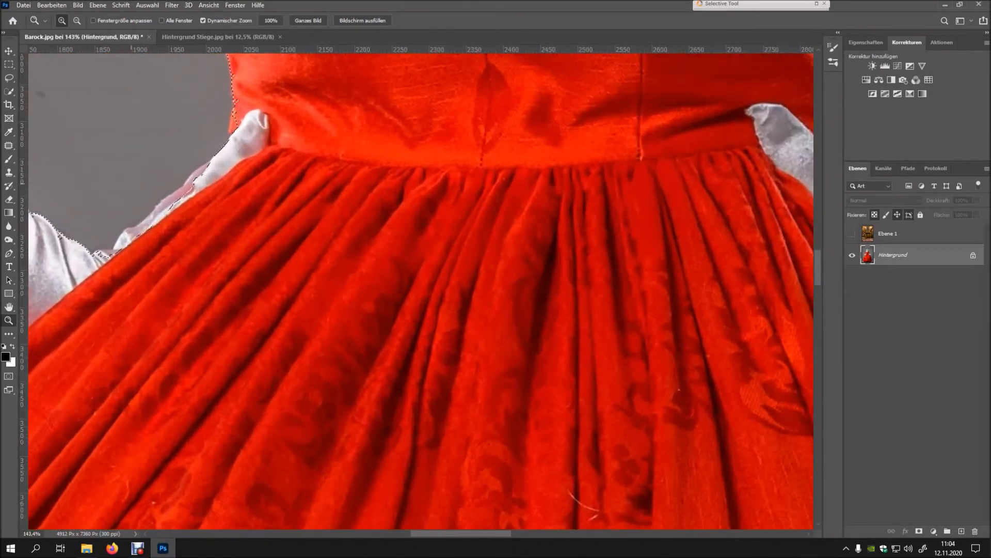
pyautogui.moveTo(361, 169); pyautogui.dragTo(251, 169)
pyautogui.moveTo(396, 131); pyautogui.dragTo(315, 131)
pyautogui.moveTo(435, 199)
pyautogui.mouseDown()
pyautogui.moveTo(478, 199)
pyautogui.moveTo(449, 203)
pyautogui.mouseUp()
# Invert the selection, show the staircase layer Ebene 1 and add a layer mask to it from the selection.
pyautogui.click(147, 5)
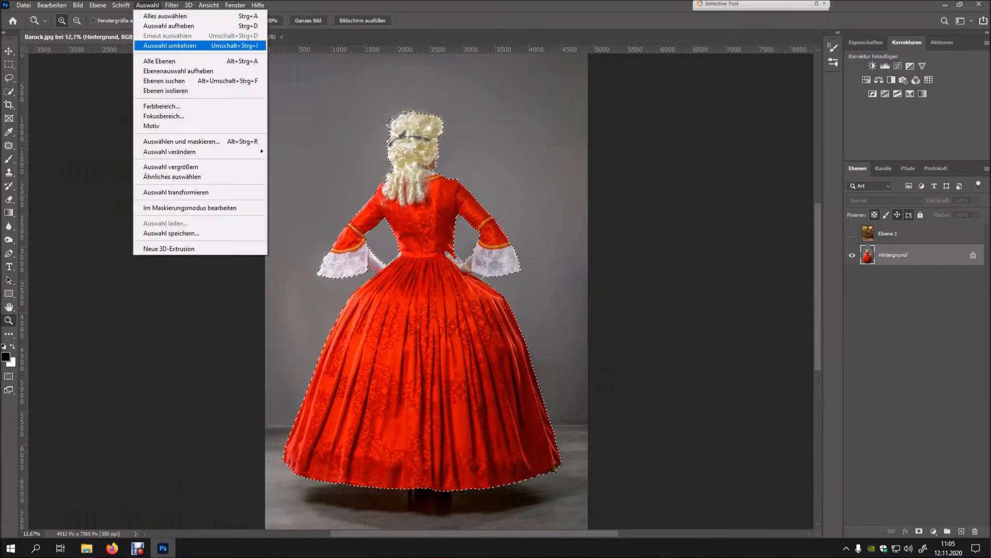
pyautogui.click(170, 46)
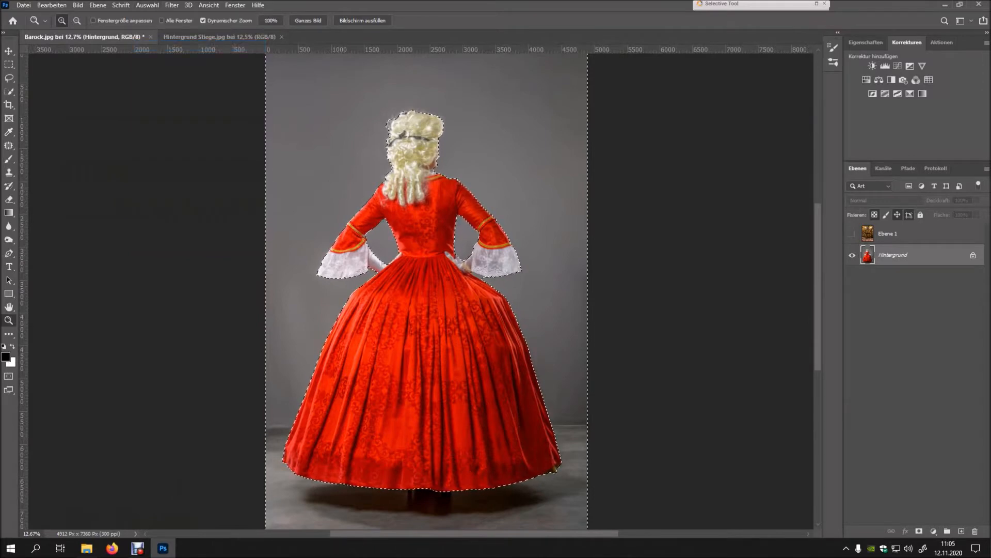
pyautogui.click(852, 233)
pyautogui.click(889, 234)
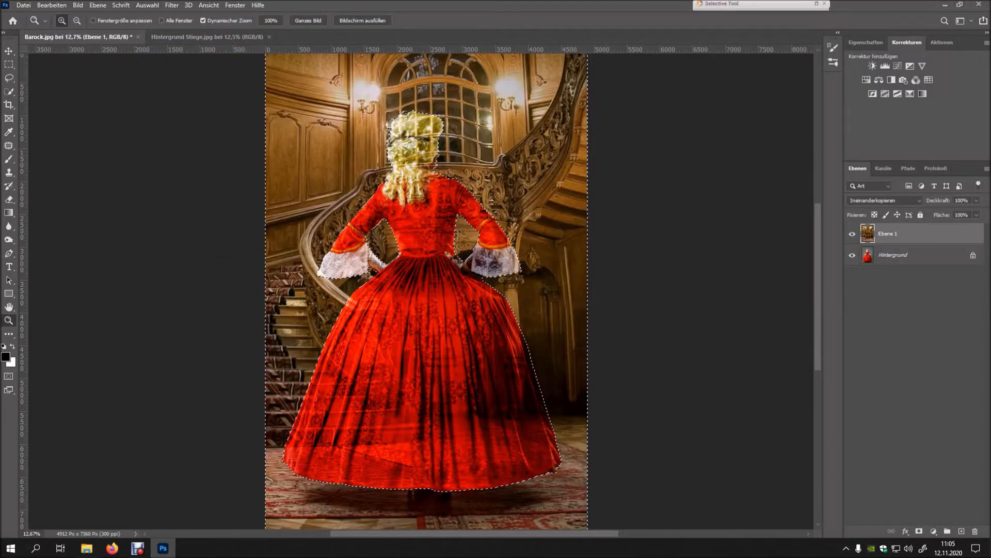
pyautogui.click(919, 530)
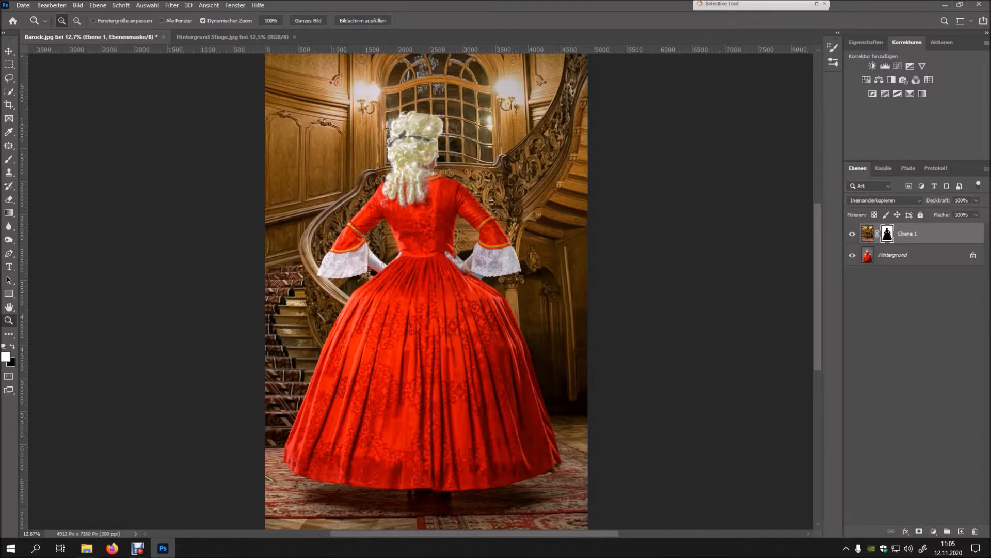
# Inspect the masked composite and step the document history back to the Motiv auswählen state.
pyautogui.moveTo(517, 289); pyautogui.dragTo(493, 288)
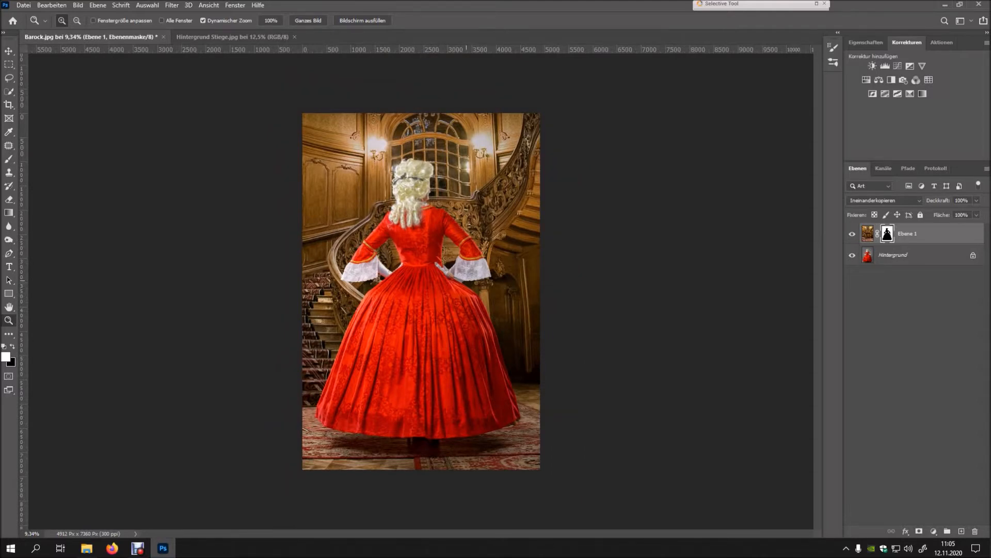
pyautogui.click(466, 282)
pyautogui.click(465, 282)
pyautogui.click(465, 282)
pyautogui.moveTo(461, 268); pyautogui.dragTo(413, 267)
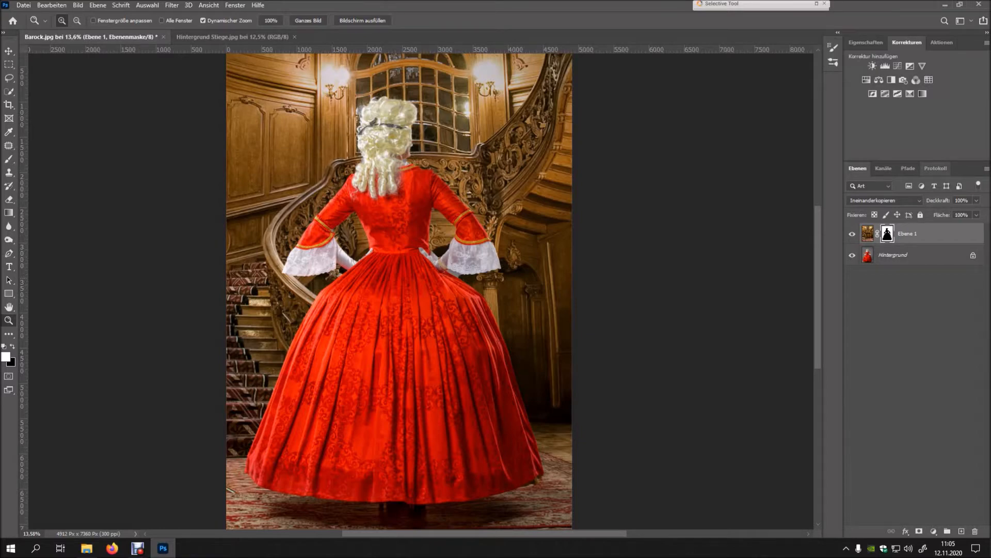
pyautogui.click(935, 168)
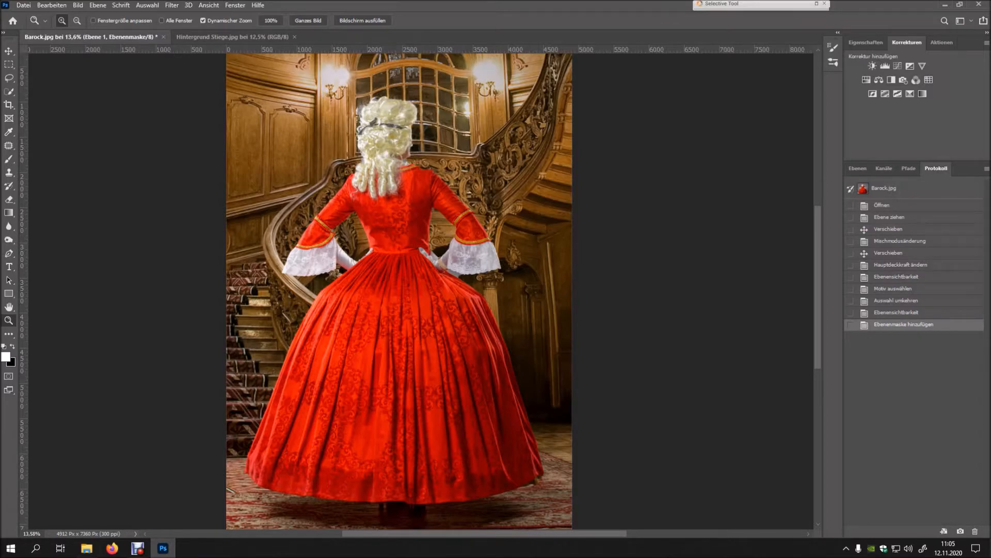
pyautogui.click(893, 288)
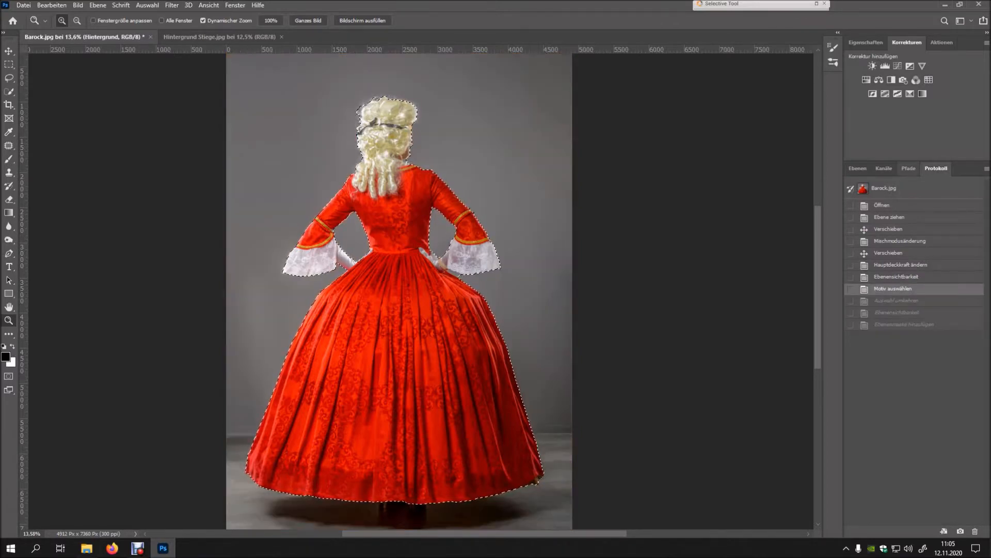
pyautogui.click(857, 168)
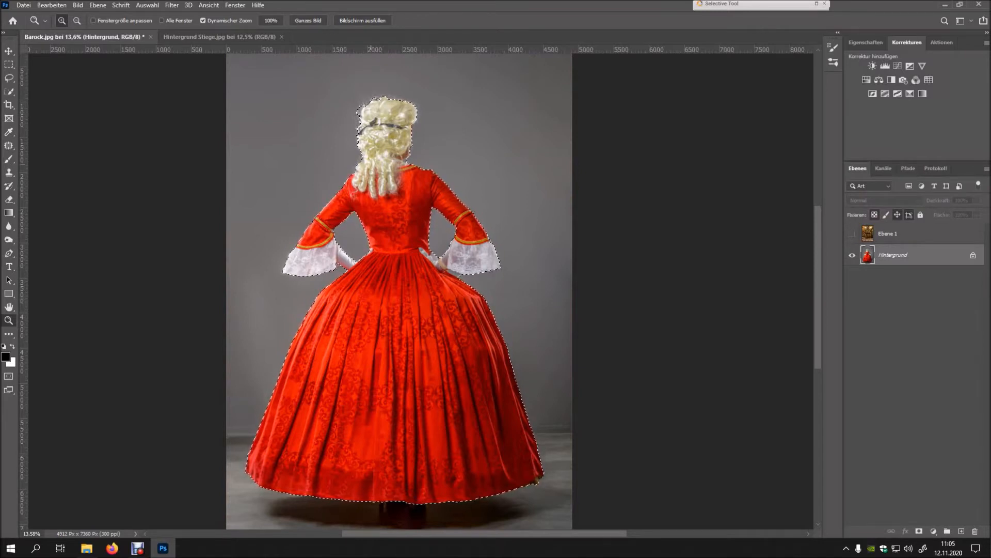
# Open the woman's selection in Auswählen und maskieren and invert it so the figure is masked.
pyautogui.press('w')
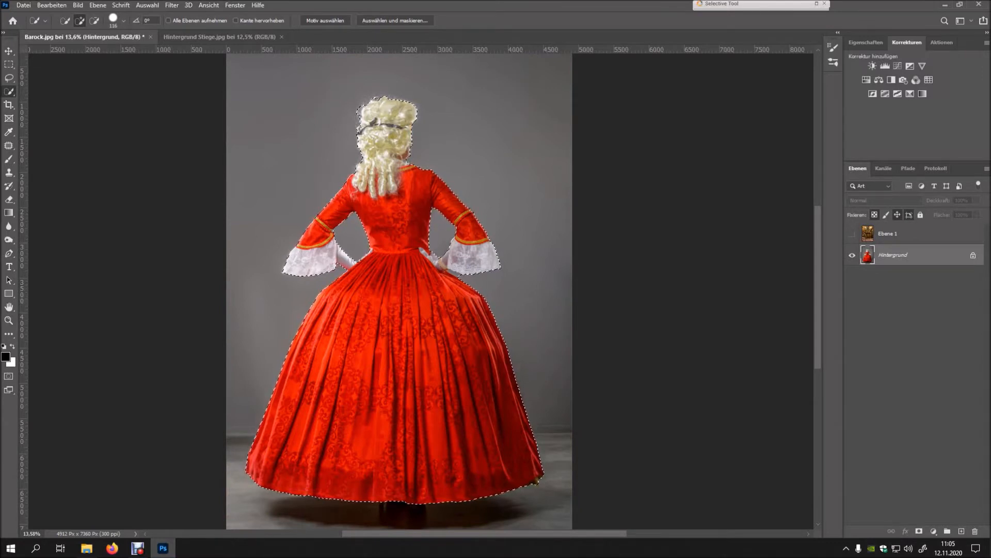
pyautogui.click(395, 21)
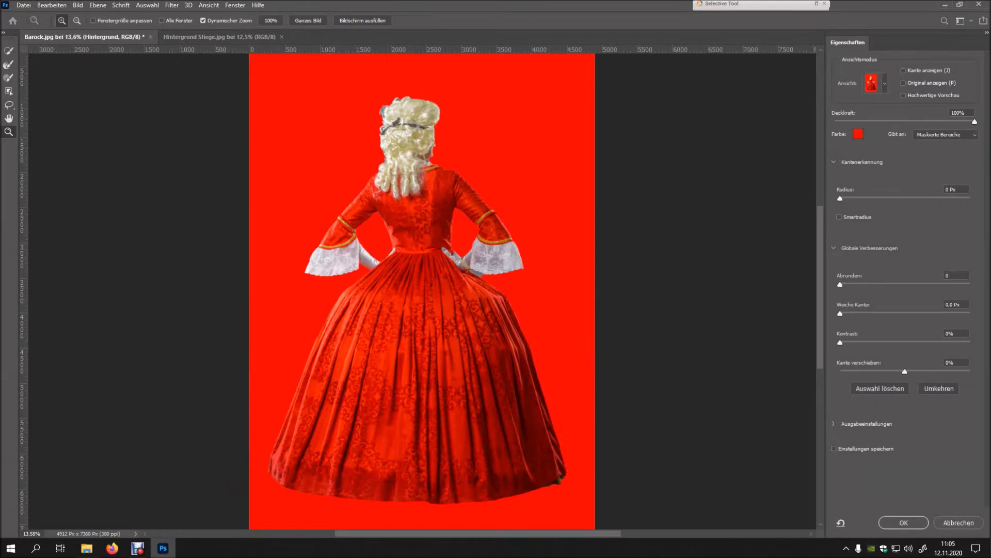
pyautogui.click(147, 5)
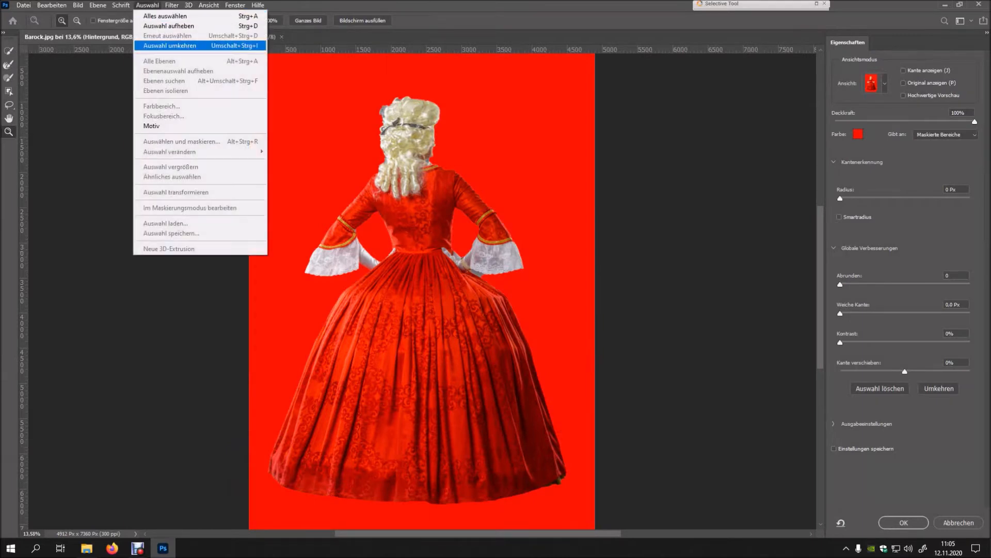
pyautogui.click(154, 46)
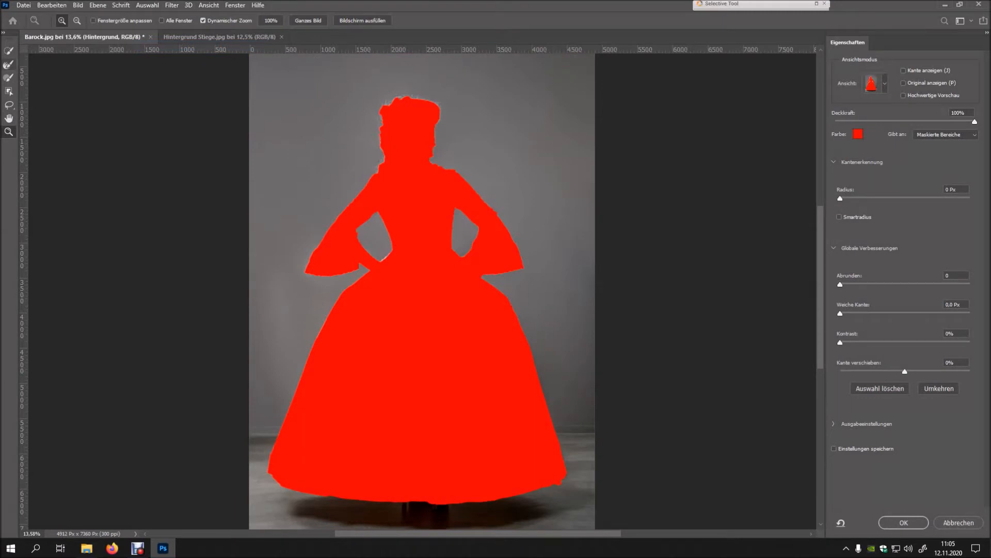
# Refine the mask edge around the wig's loose hair with a smaller edge-refinement brush.
pyautogui.click(9, 64)
pyautogui.press('z')
pyautogui.moveTo(390, 93); pyautogui.dragTo(444, 127)
pyautogui.press('r')
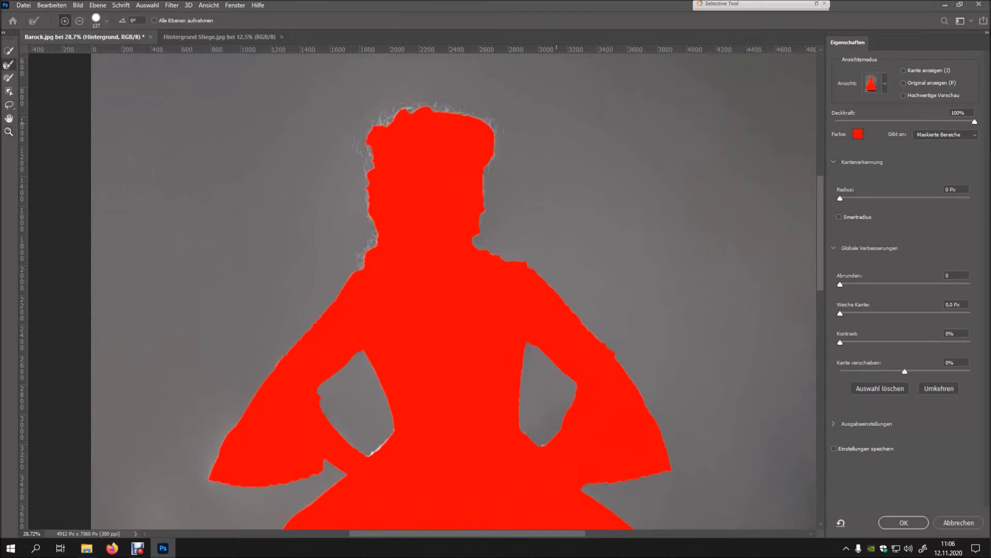
pyautogui.keyDown('alt'); pyautogui.moveTo(441, 91); pyautogui.dragTo(404, 110); pyautogui.keyUp('alt')
pyautogui.moveTo(362, 177); pyautogui.dragTo(373, 240)
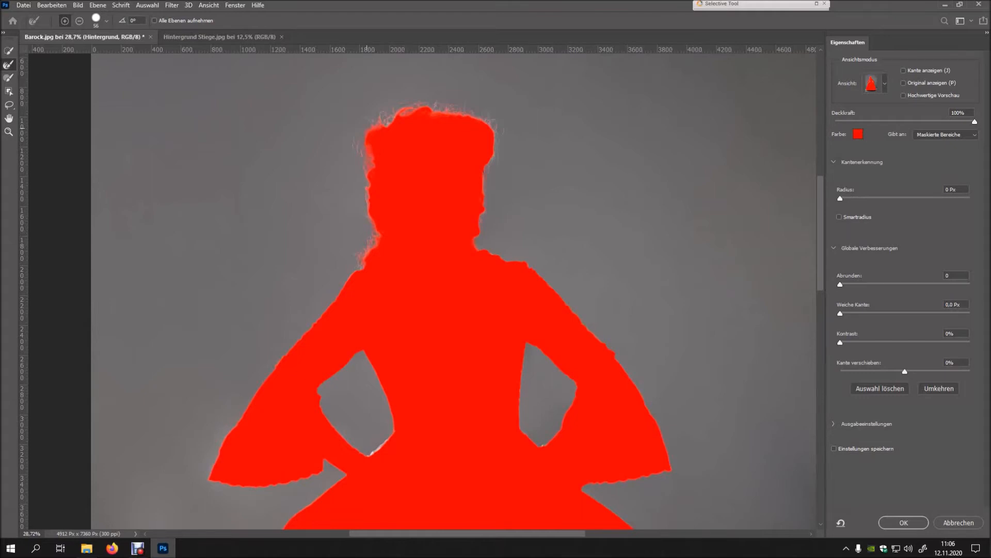
# Refine the mask edge in the gap between the right lace cuff and the skirt and check the dress outline down to the hem.
pyautogui.scroll(-5, 422, 291)
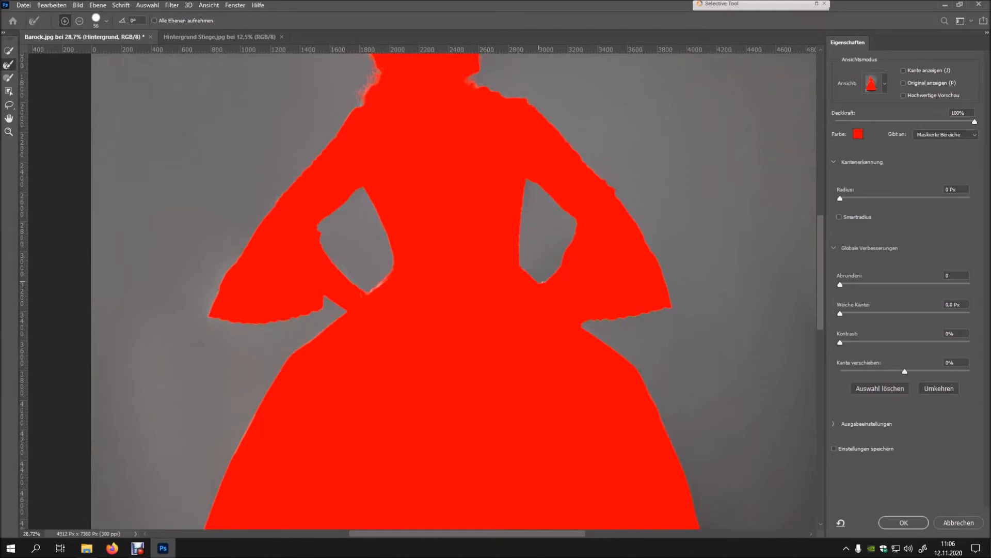
pyautogui.moveTo(583, 322); pyautogui.dragTo(577, 320)
pyautogui.scroll(-3, 455, 289)
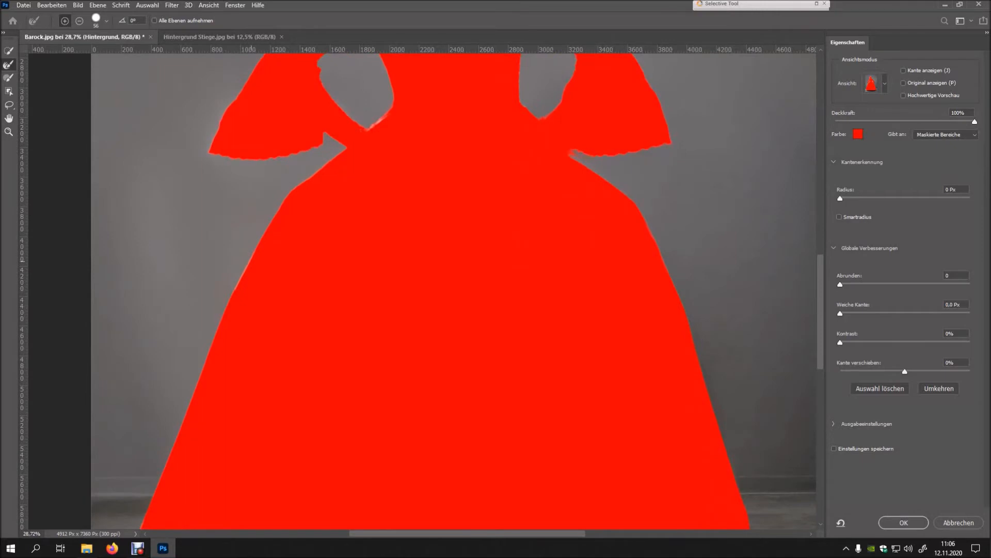
pyautogui.scroll(-3, 454, 289)
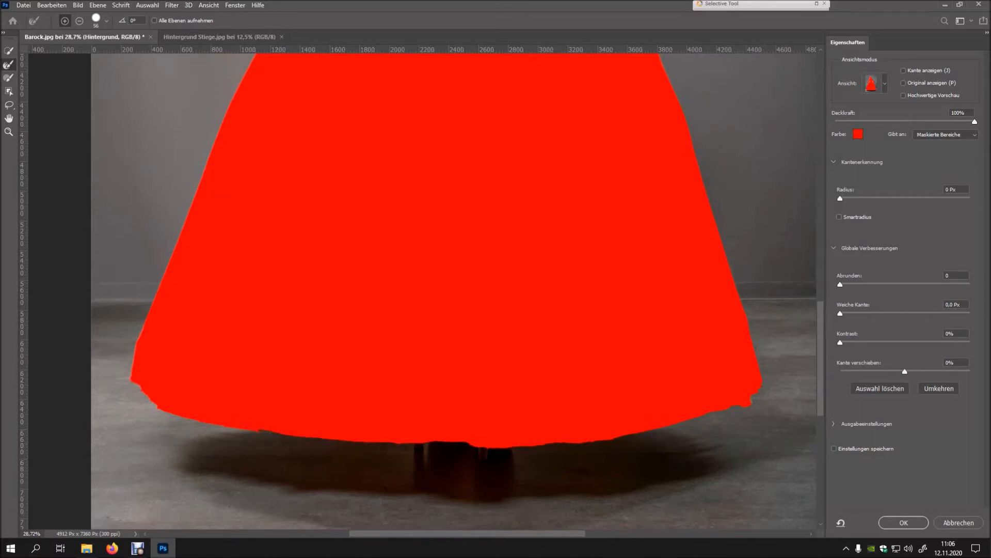
pyautogui.scroll(10, 457, 291)
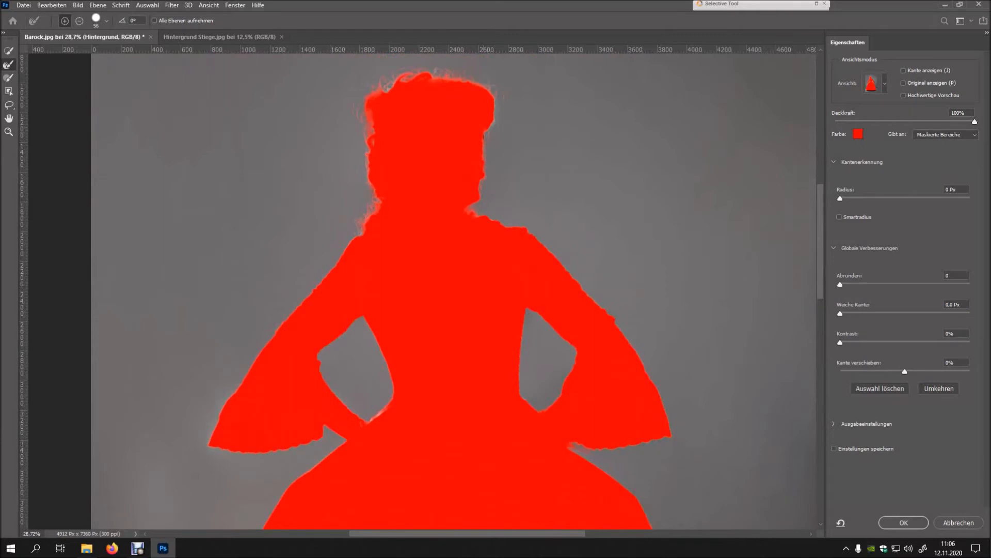
# Refine the mask over both lace cuffs and the wig's curls with a larger edge-refinement brush and accept the selection.
pyautogui.moveTo(610, 403)
pyautogui.mouseDown()
pyautogui.moveTo(623, 402)
pyautogui.moveTo(597, 414)
pyautogui.moveTo(620, 428)
pyautogui.moveTo(640, 395)
pyautogui.moveTo(620, 430)
pyautogui.moveTo(601, 425)
pyautogui.mouseUp()
pyautogui.moveTo(281, 425); pyautogui.dragTo(226, 423)
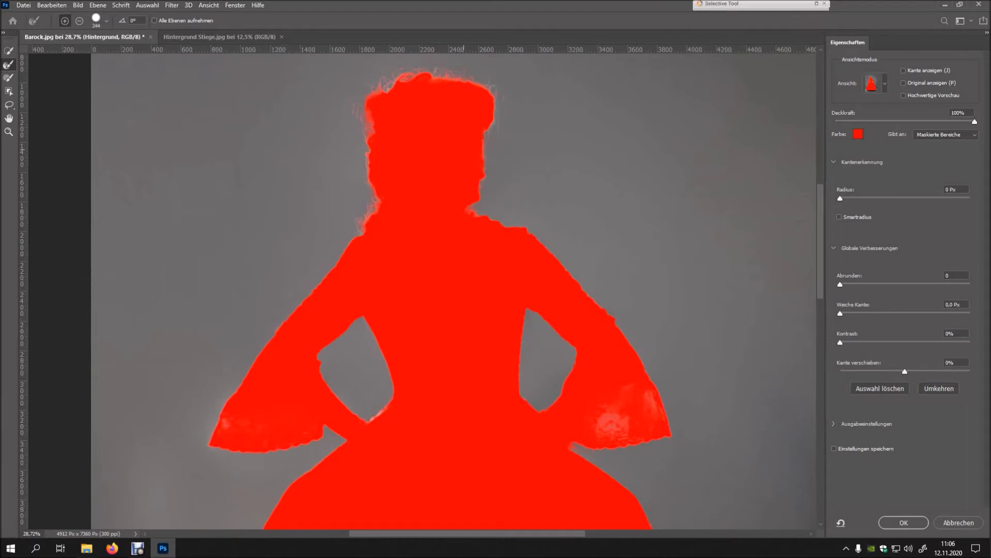
pyautogui.moveTo(459, 93); pyautogui.dragTo(420, 86)
pyautogui.moveTo(376, 171); pyautogui.dragTo(381, 195)
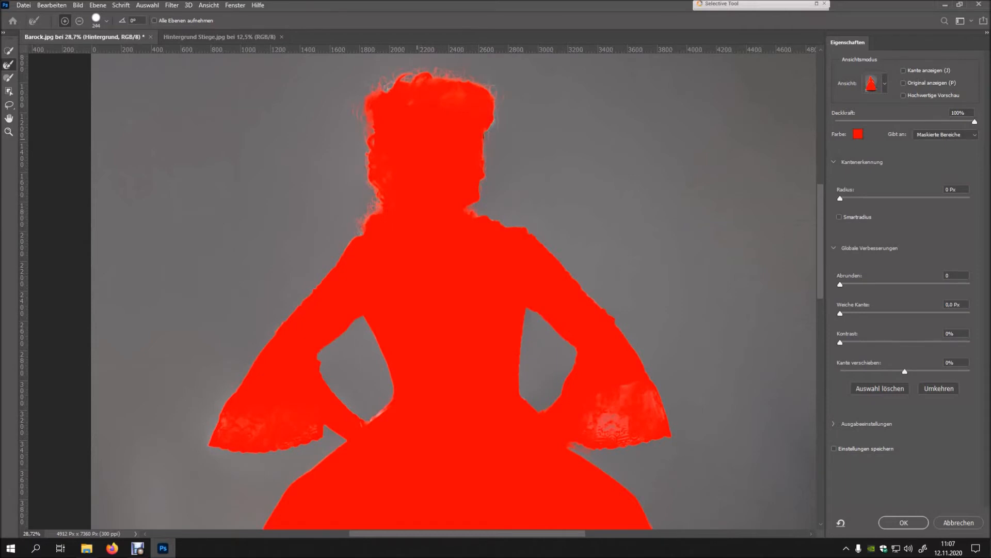
pyautogui.moveTo(390, 86); pyautogui.dragTo(381, 87)
pyautogui.click(904, 522)
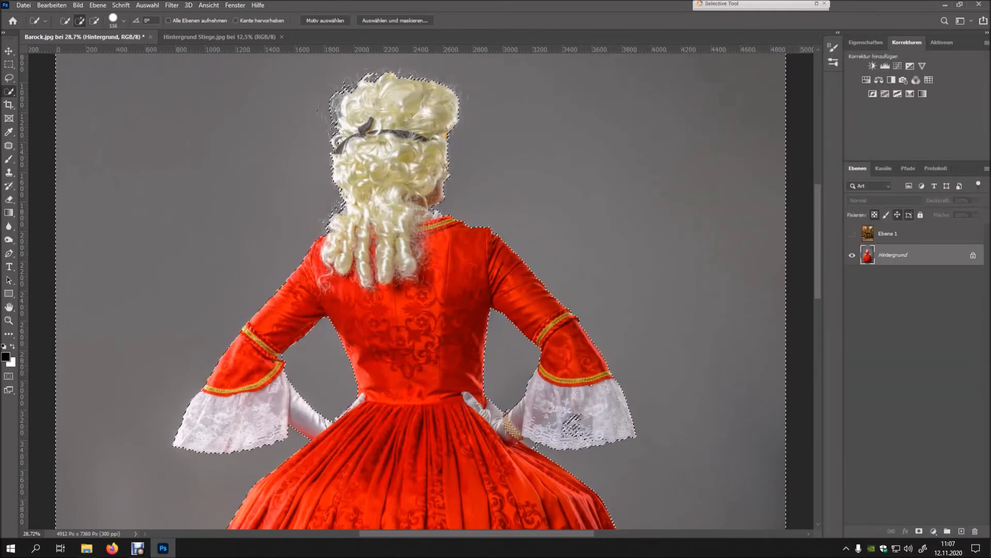
# Show the staircase layer Ebene 1 and add a layer mask to it from the refined selection.
pyautogui.click(852, 234)
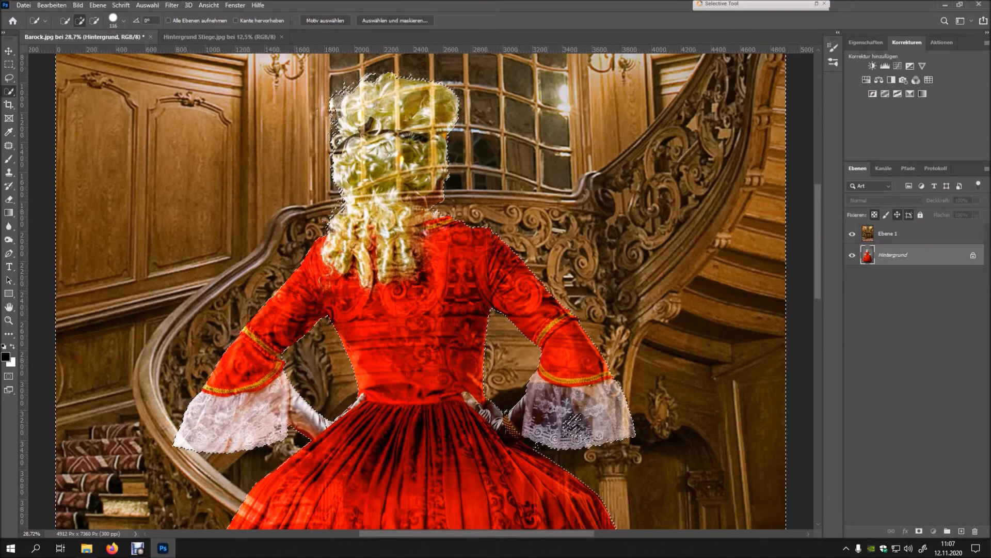
pyautogui.click(899, 234)
pyautogui.click(919, 531)
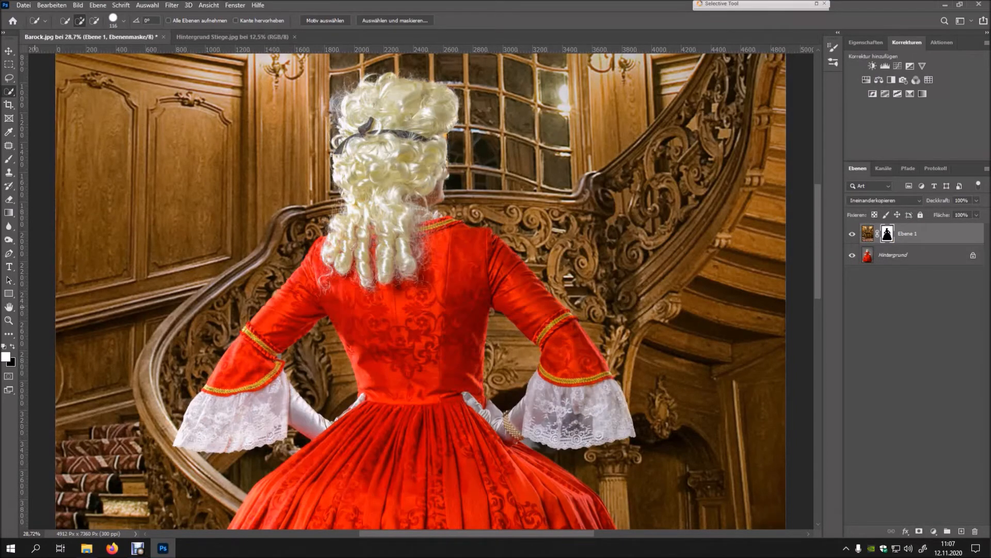
# Paint away the grey remnant between the right lace cuff and skirt on the mask at 100% brush opacity, and touch up the skirt edge in black.
pyautogui.click(9, 320)
pyautogui.moveTo(547, 461); pyautogui.dragTo(620, 461)
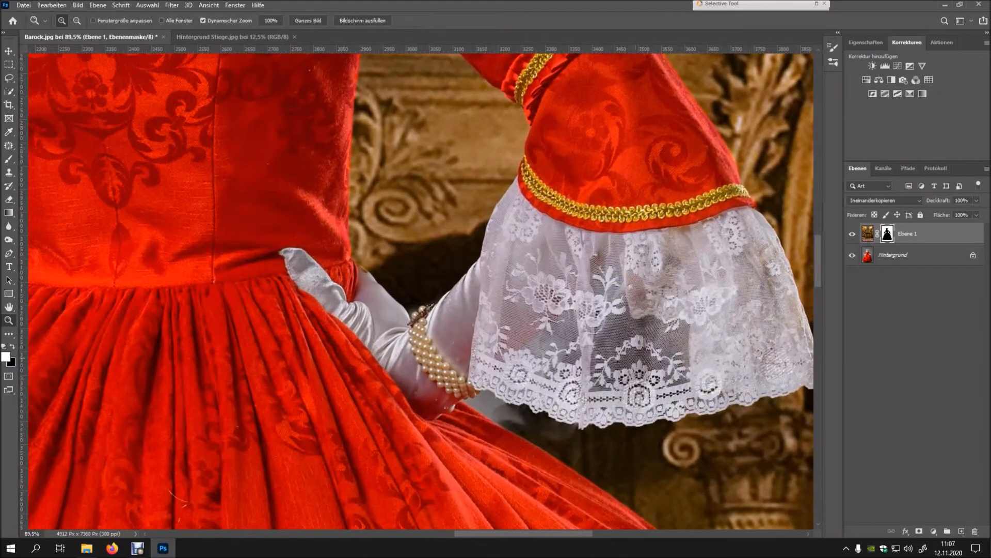
pyautogui.press('b')
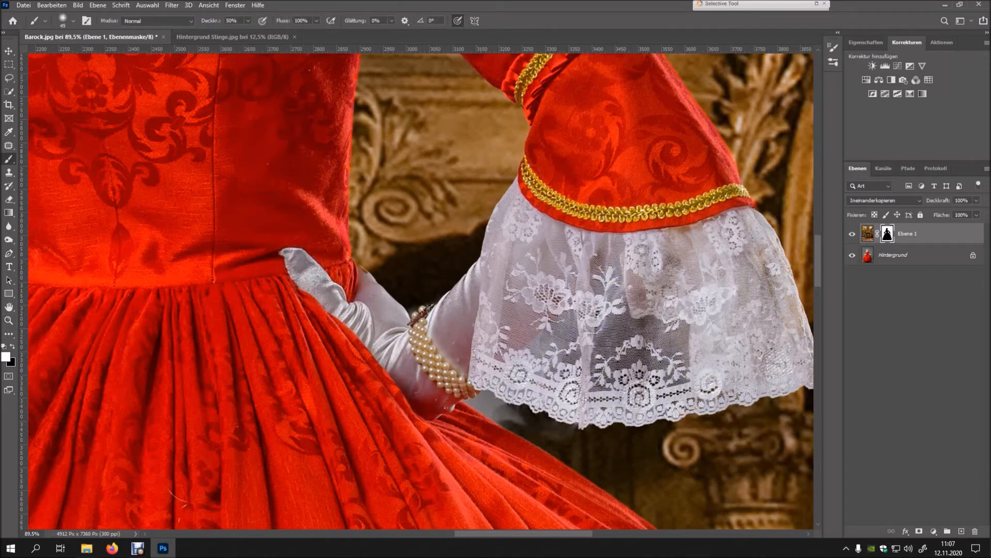
pyautogui.press('0')
pyautogui.moveTo(518, 378)
pyautogui.mouseDown()
pyautogui.moveTo(488, 405)
pyautogui.moveTo(519, 421)
pyautogui.moveTo(514, 406)
pyautogui.moveTo(483, 394)
pyautogui.moveTo(469, 404)
pyautogui.moveTo(491, 419)
pyautogui.moveTo(465, 398)
pyautogui.mouseUp()
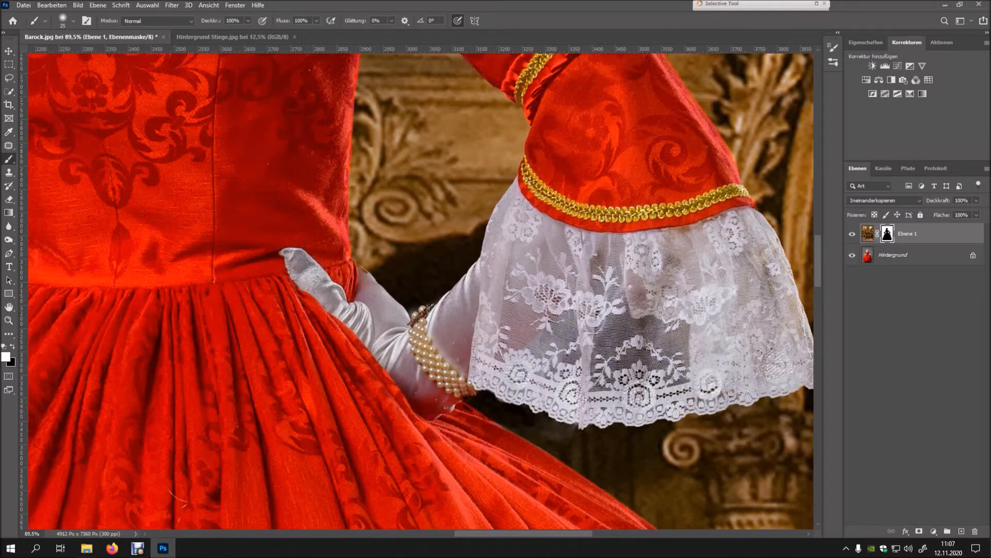
pyautogui.press('x')
pyautogui.moveTo(460, 401); pyautogui.dragTo(489, 418)
# Paint white on the layer mask along the wig's left side with a larger brush to replace the grey fringe with the staircase background.
pyautogui.click(9, 320)
pyautogui.moveTo(257, 229); pyautogui.dragTo(222, 266)
pyautogui.moveTo(86, 266); pyautogui.dragTo(127, 223)
pyautogui.moveTo(402, 196); pyautogui.dragTo(354, 288)
pyautogui.moveTo(425, 179)
pyautogui.mouseDown()
pyautogui.moveTo(435, 163)
pyautogui.moveTo(430, 169)
pyautogui.mouseUp()
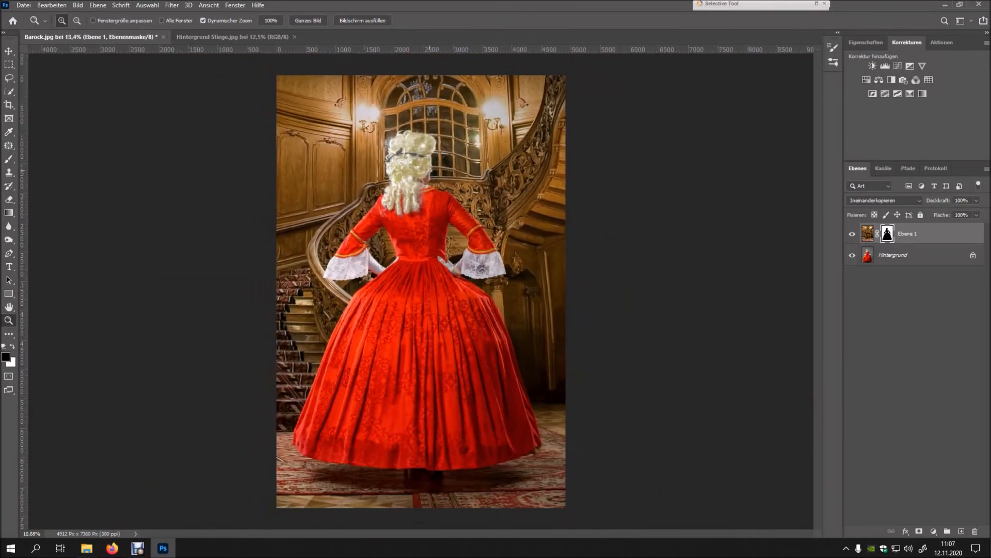
pyautogui.moveTo(388, 138); pyautogui.dragTo(431, 139)
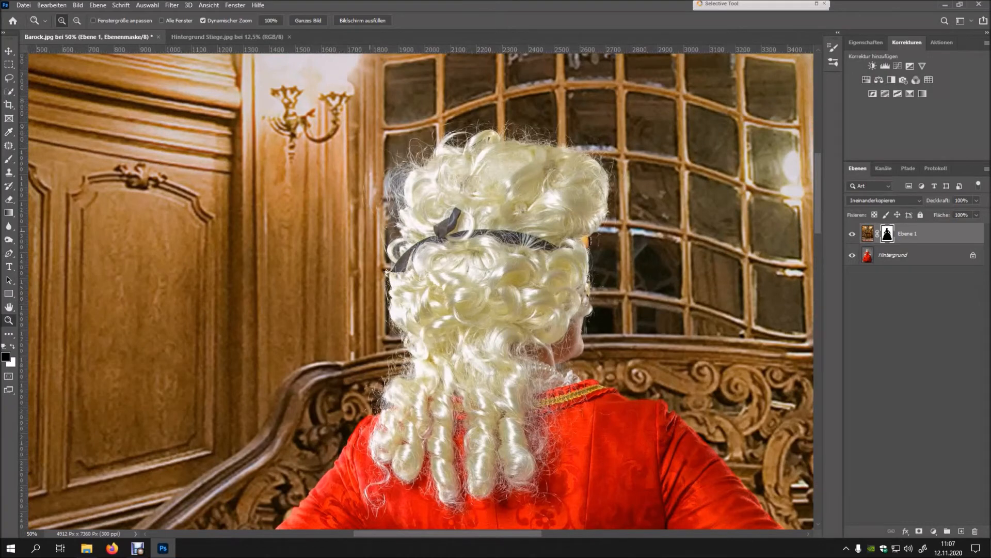
pyautogui.press('x')
pyautogui.press('b')
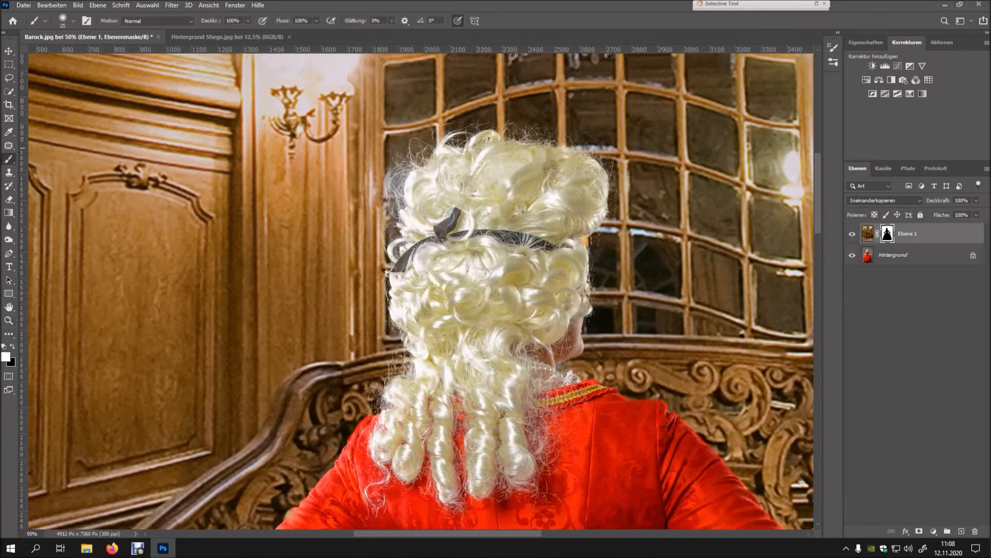
pyautogui.keyDown('alt'); pyautogui.rightClick(394, 151); pyautogui.keyUp('alt')
pyautogui.moveTo(394, 175); pyautogui.dragTo(393, 203)
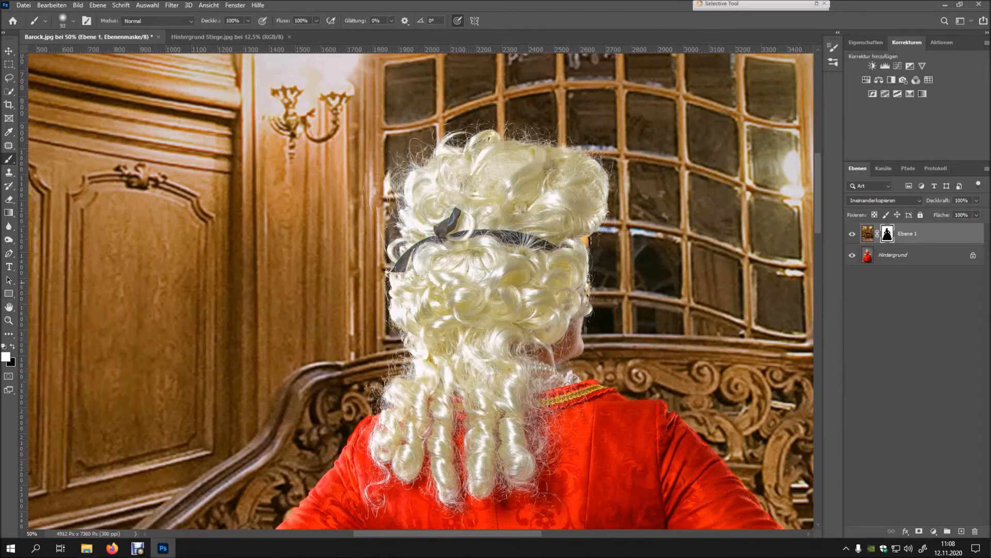
# Try to retouch the mask below the chin with the brush at 69% opacity and undo the attempt.
pyautogui.press('z')
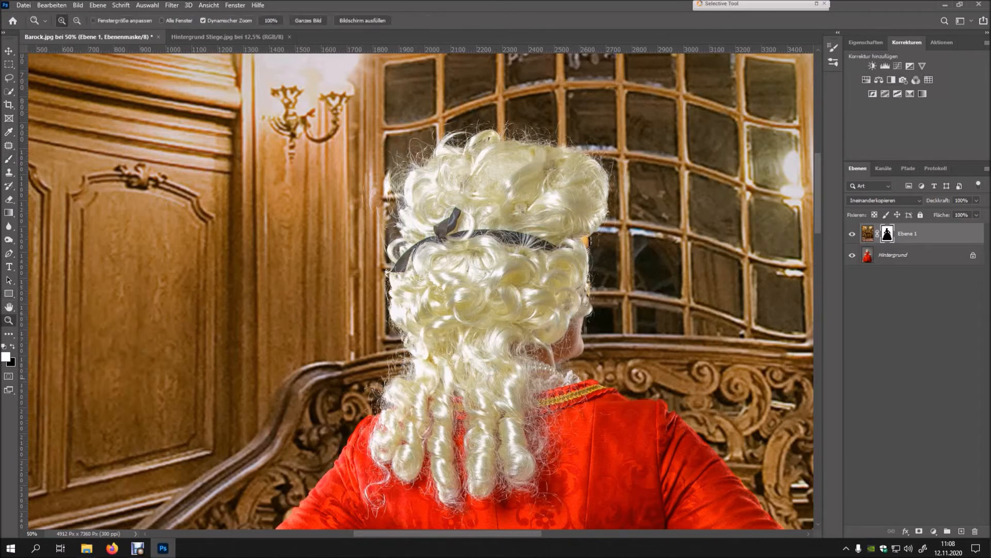
pyautogui.moveTo(571, 366); pyautogui.dragTo(667, 366)
pyautogui.press('b')
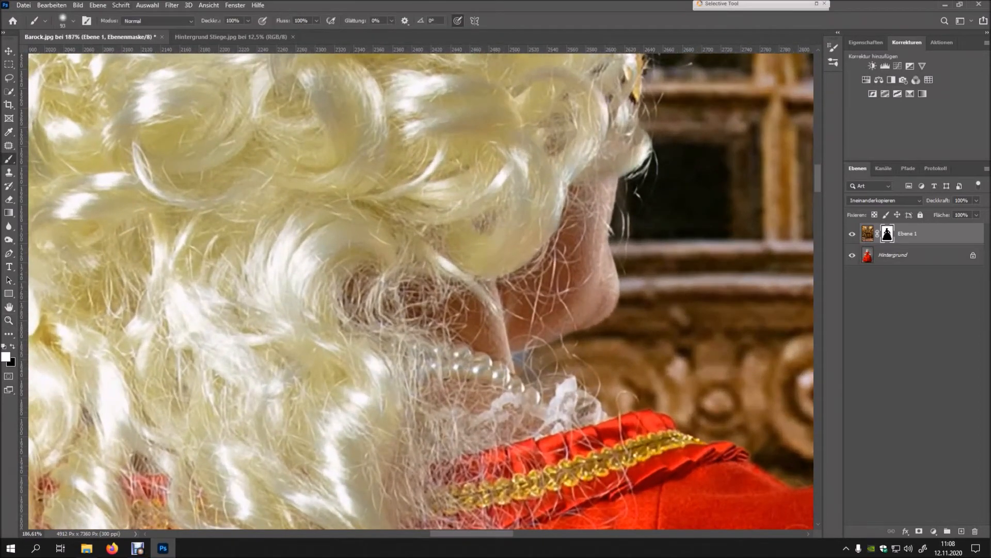
pyautogui.press('6')
pyautogui.press('9')
pyautogui.moveTo(513, 343)
pyautogui.keyDown('alt'); pyautogui.mouseDown()
pyautogui.moveTo(475, 342)
pyautogui.moveTo(542, 372)
pyautogui.mouseUp(); pyautogui.keyUp('alt')
pyautogui.hotkey('ctrl', 'z')
pyautogui.hotkey('ctrl', 'z')
# Paint the small grey spot below the chin on the layer mask with the brush at 32% opacity.
pyautogui.press('3')
pyautogui.press('2')
pyautogui.moveTo(518, 360); pyautogui.dragTo(515, 360)
# Compare the blend modes Weiches Licht and Abdunkeln on Ebene 1 and set it back to Ineinanderkopieren.
pyautogui.click(9, 320)
pyautogui.moveTo(493, 70); pyautogui.dragTo(314, 71)
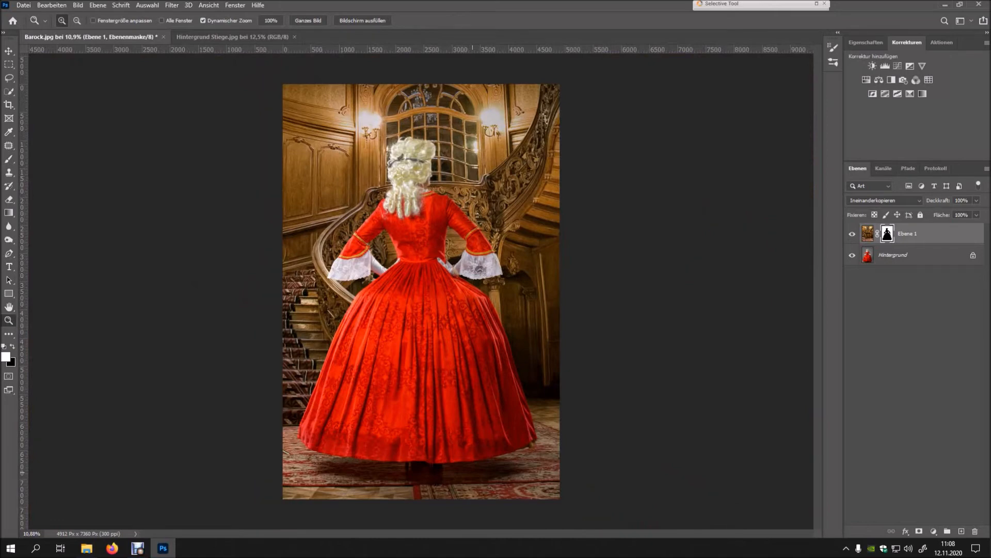
pyautogui.click(884, 200)
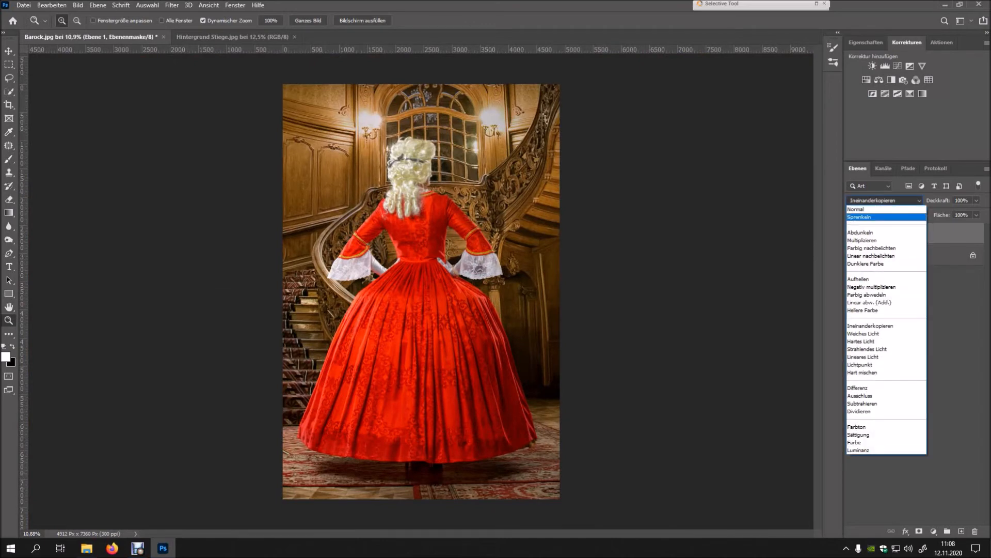
pyautogui.click(872, 330)
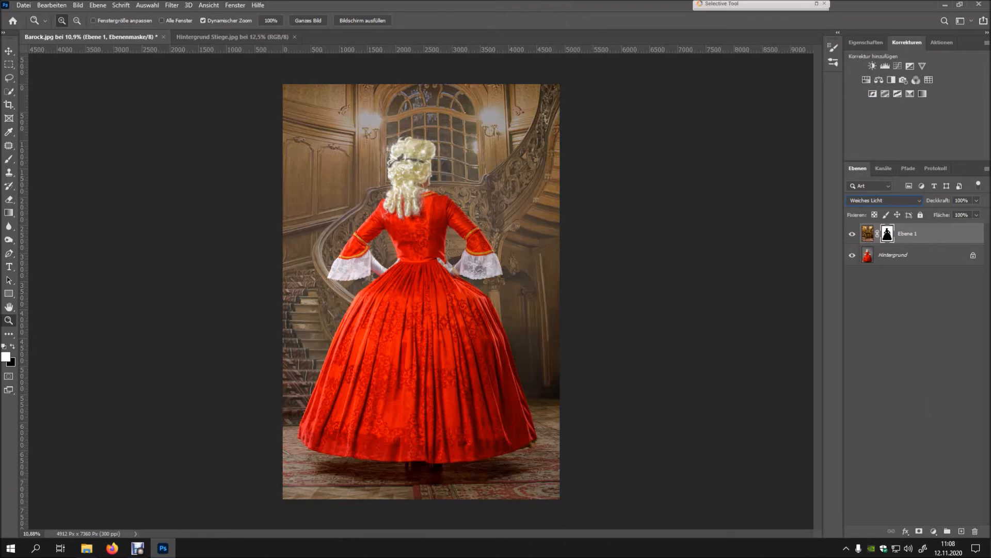
pyautogui.click(884, 200)
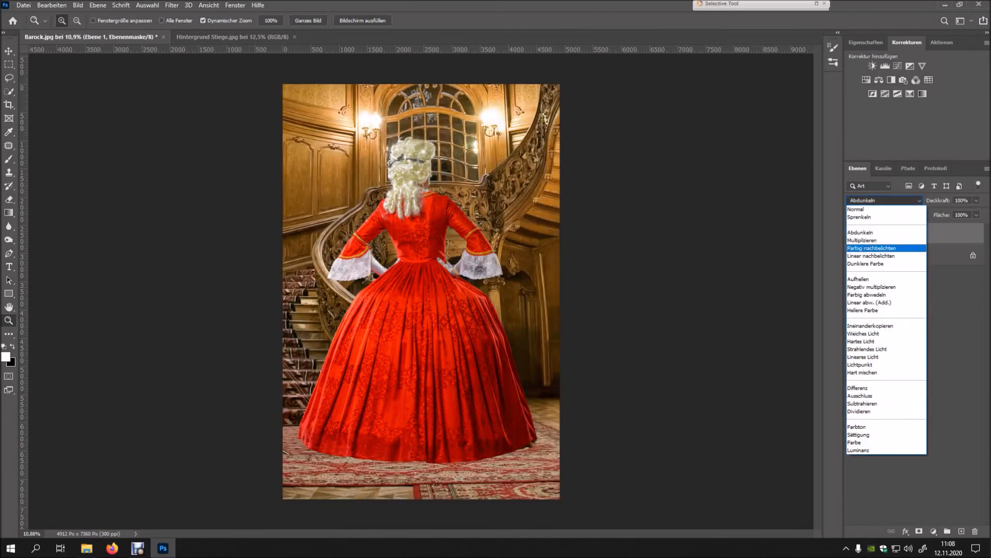
pyautogui.click(870, 326)
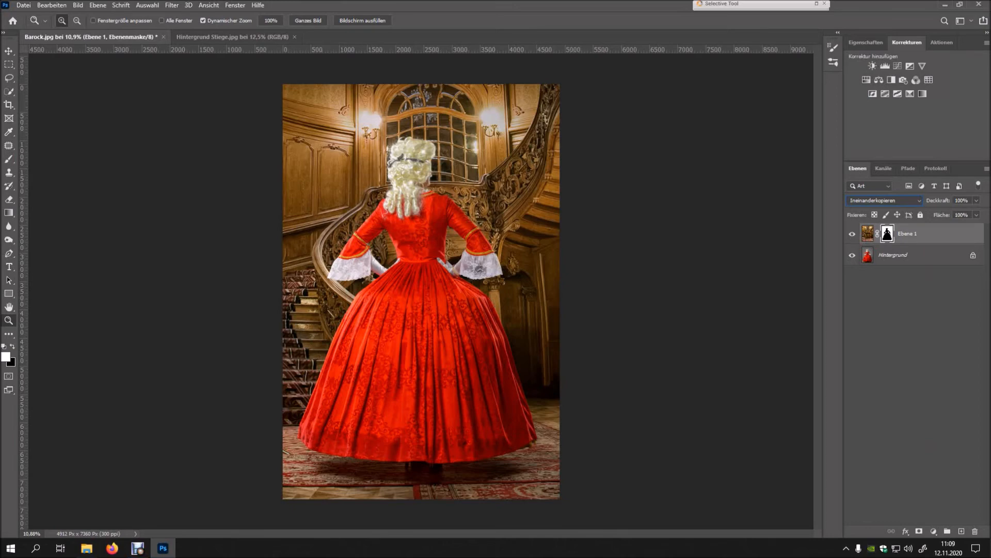
# Flatten Ebene 1 and Hintergrund into a single background layer.
pyautogui.click(485, 194)
pyautogui.click(486, 194)
pyautogui.click(485, 194)
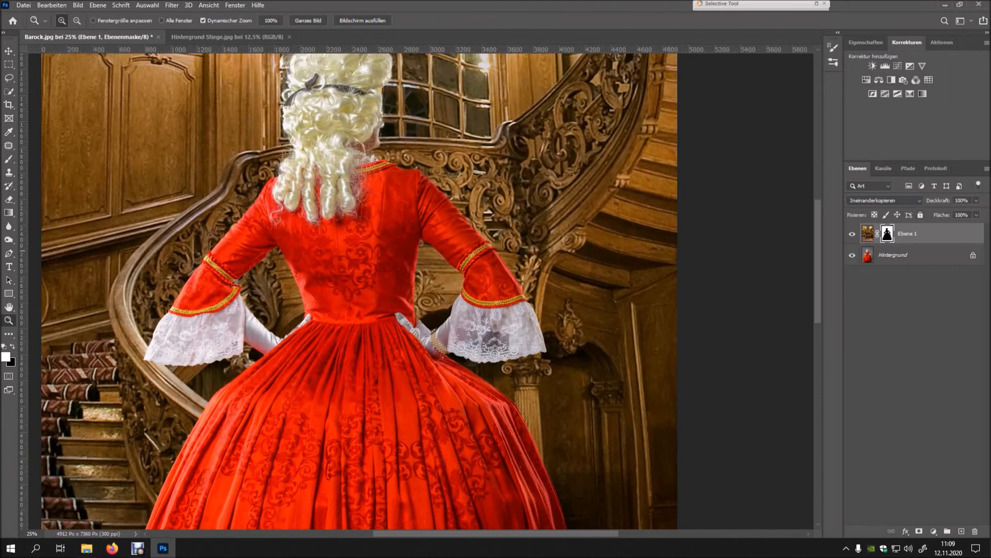
pyautogui.rightClick(867, 253)
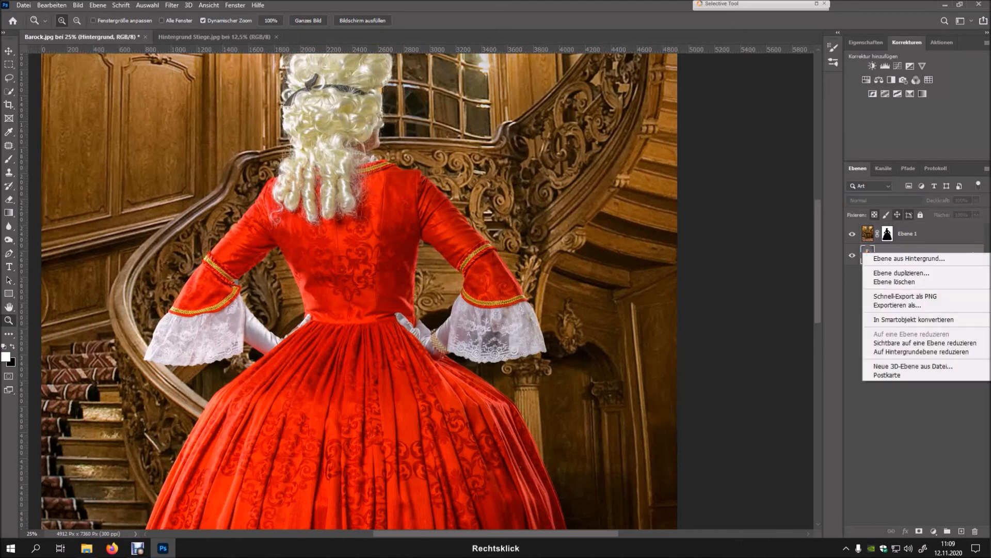
pyautogui.click(919, 351)
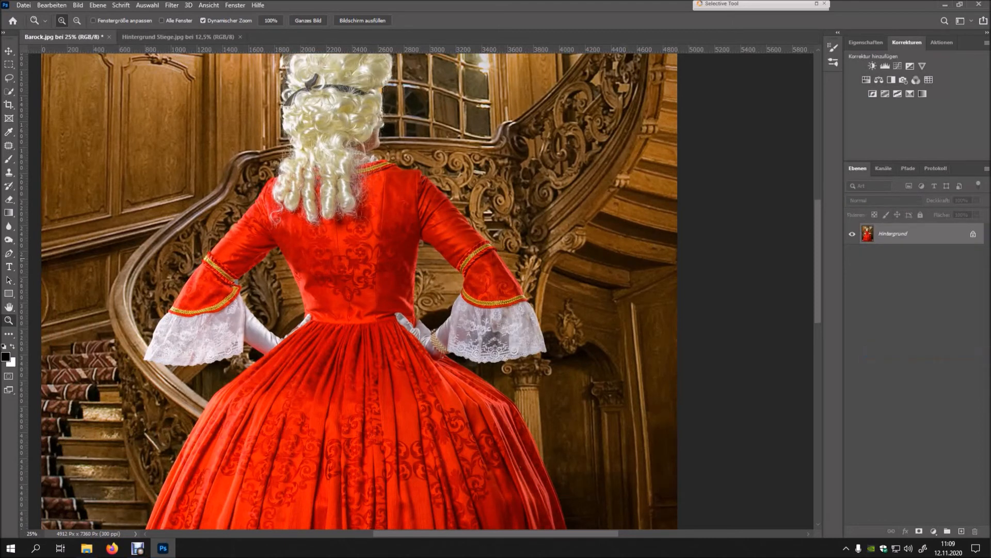
# Soften the lower edge of the left lace cuff with a smaller Blur brush in Aufhellen mode at 100% strength.
pyautogui.click(9, 227)
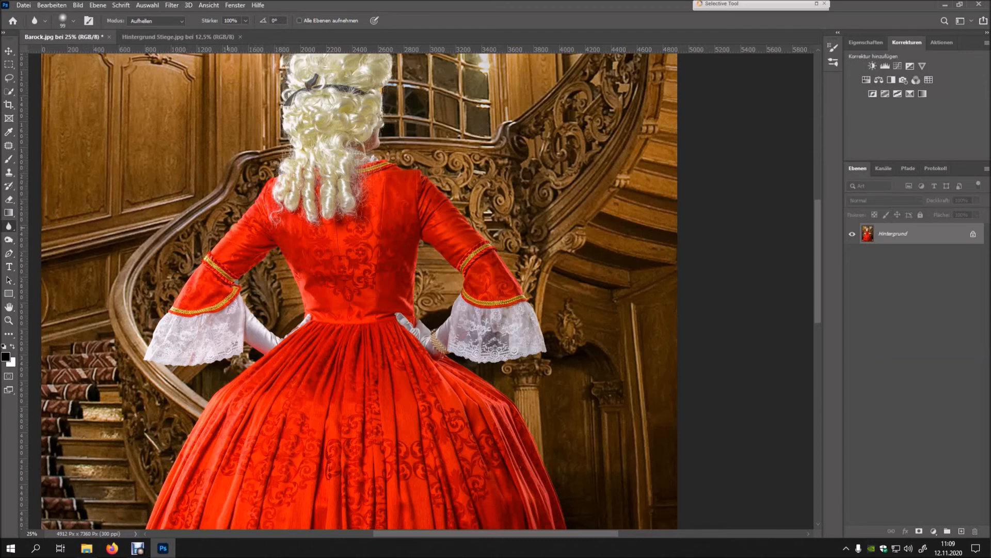
pyautogui.click(9, 320)
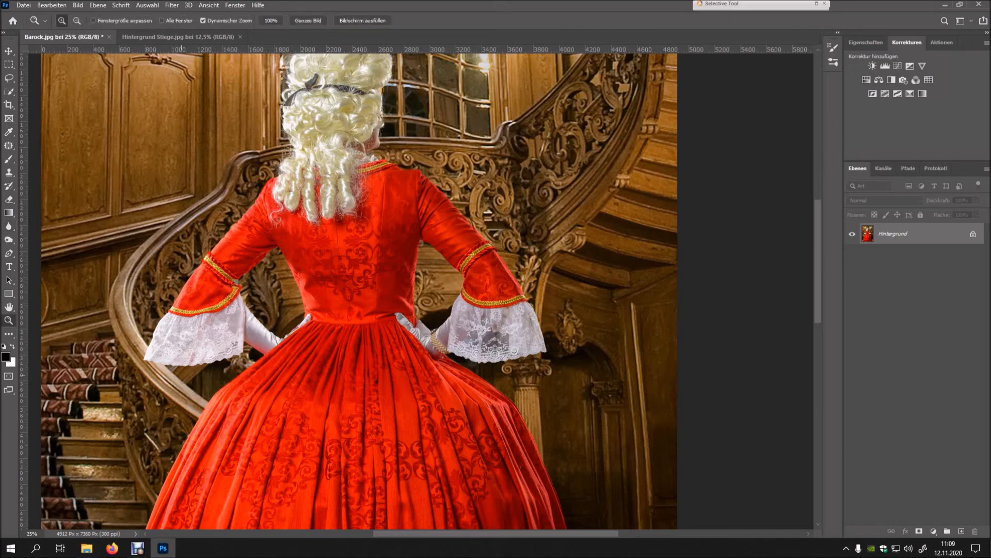
pyautogui.moveTo(174, 380); pyautogui.dragTo(225, 276)
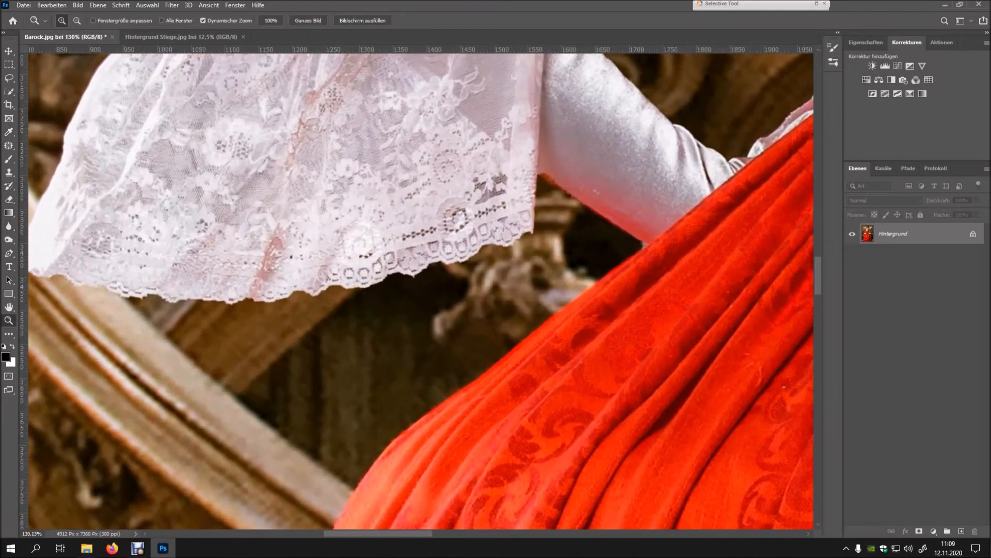
pyautogui.click(9, 226)
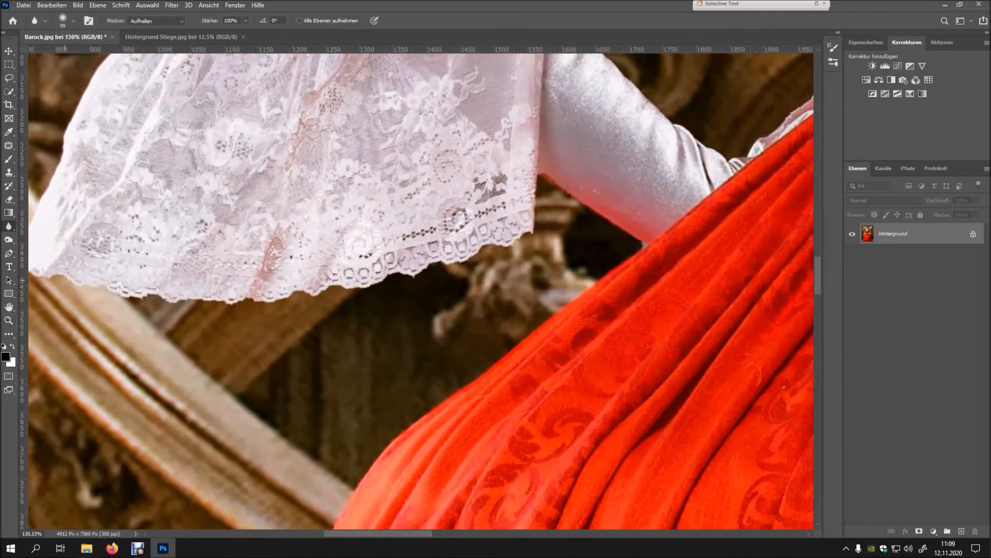
pyautogui.keyDown('alt'); pyautogui.rightClick(62, 274); pyautogui.keyUp('alt')
pyautogui.moveTo(141, 290); pyautogui.dragTo(260, 299)
pyautogui.moveTo(335, 288); pyautogui.dragTo(501, 244)
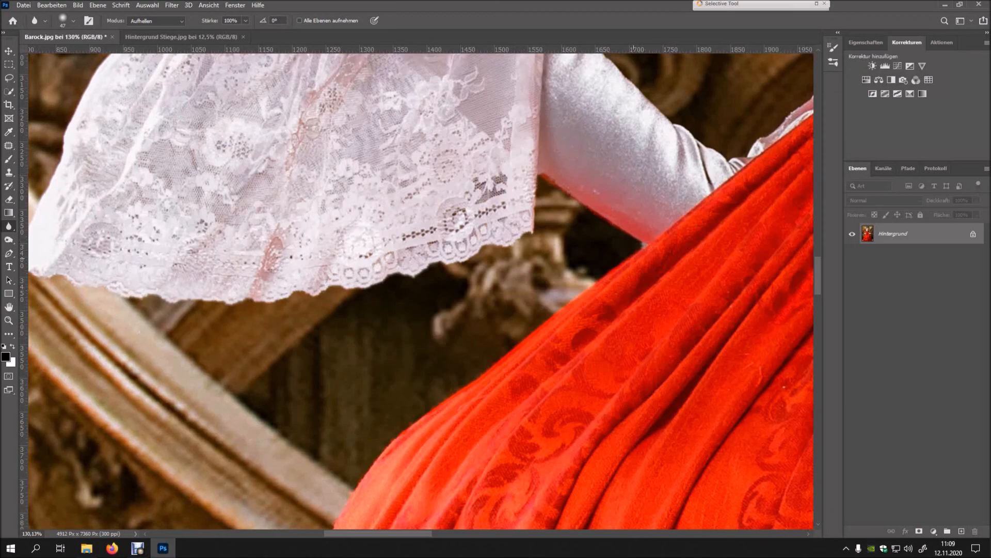
# Examine the edge along the right shoulder and sleeve up close, and the whole composite at full view.
pyautogui.click(9, 320)
pyautogui.moveTo(363, 189)
pyautogui.mouseDown()
pyautogui.moveTo(328, 151)
pyautogui.moveTo(464, 155)
pyautogui.moveTo(437, 155)
pyautogui.mouseUp()
pyautogui.moveTo(437, 243); pyautogui.dragTo(519, 242)
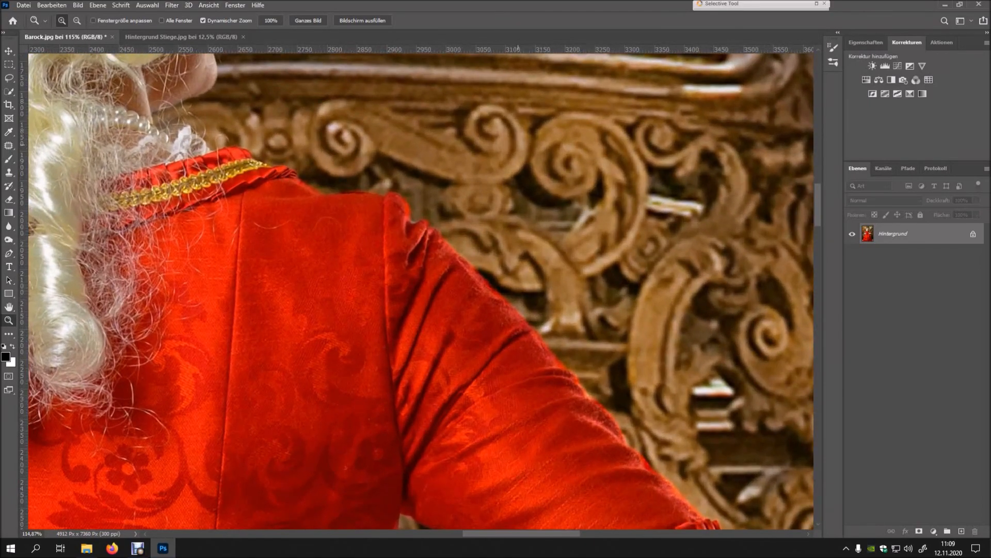
pyautogui.moveTo(474, 200); pyautogui.dragTo(413, 202)
pyautogui.moveTo(540, 161); pyautogui.dragTo(531, 160)
pyautogui.moveTo(464, 215); pyautogui.dragTo(428, 311)
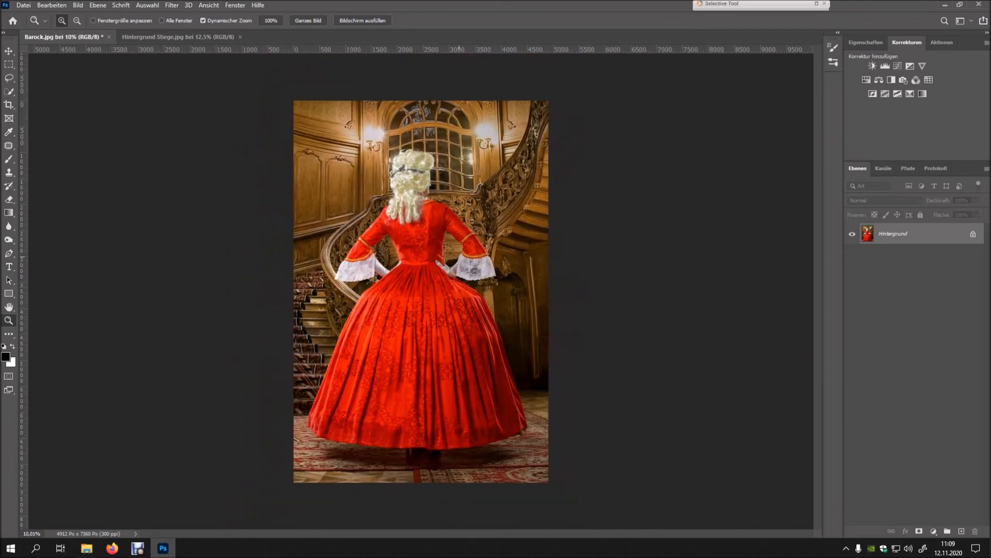
pyautogui.moveTo(457, 261); pyautogui.dragTo(462, 260)
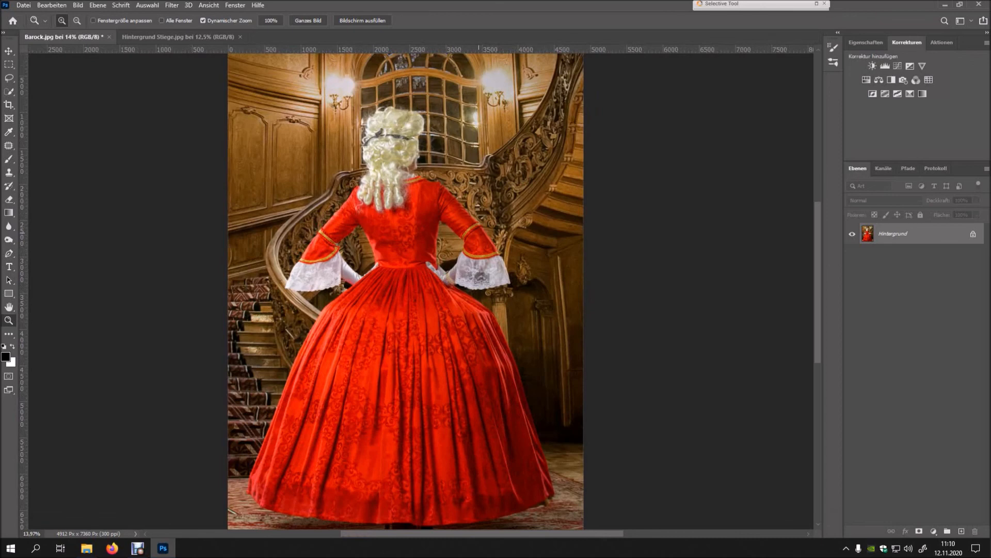
pyautogui.scroll(-1, 465, 254)
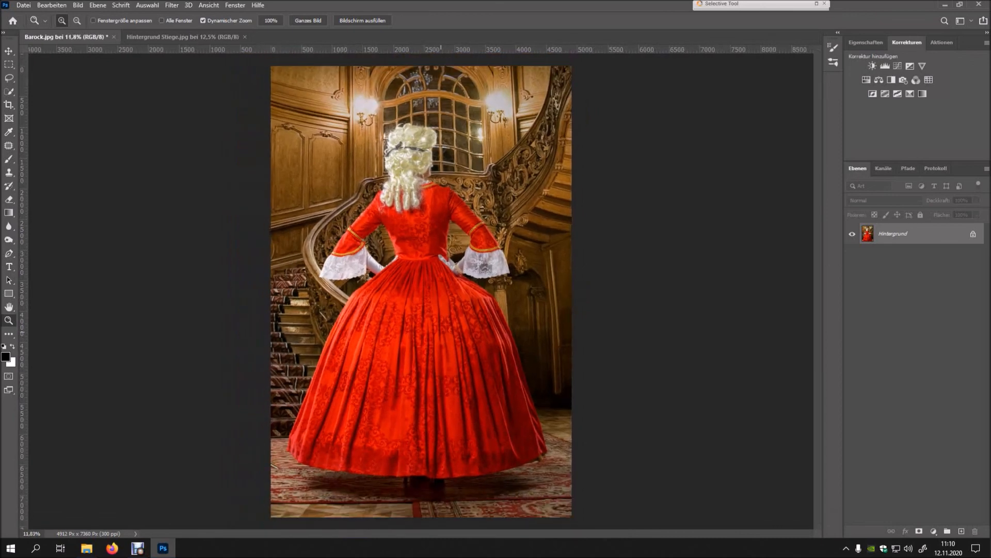
pyautogui.moveTo(459, 282)
pyautogui.mouseDown()
pyautogui.moveTo(468, 281)
pyautogui.moveTo(456, 282)
pyautogui.mouseUp()
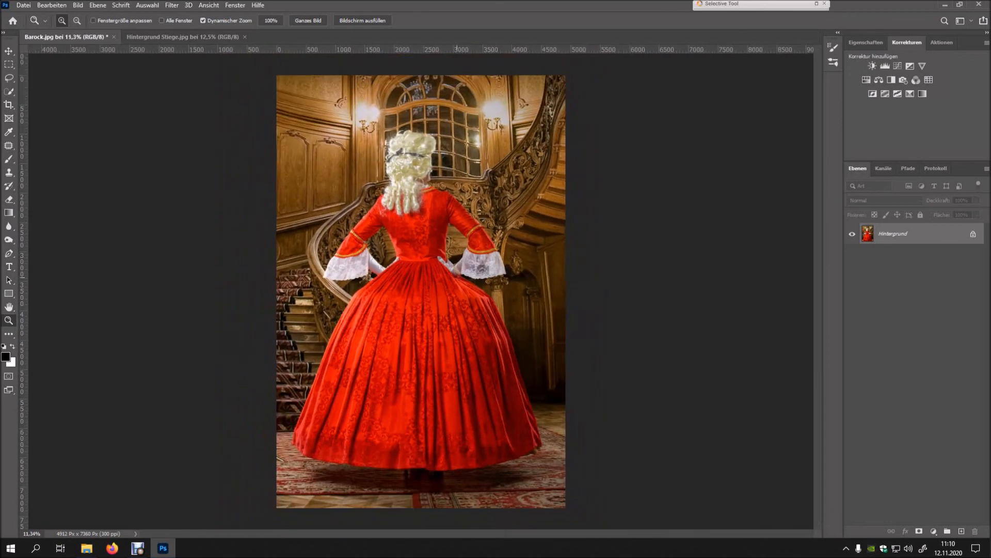